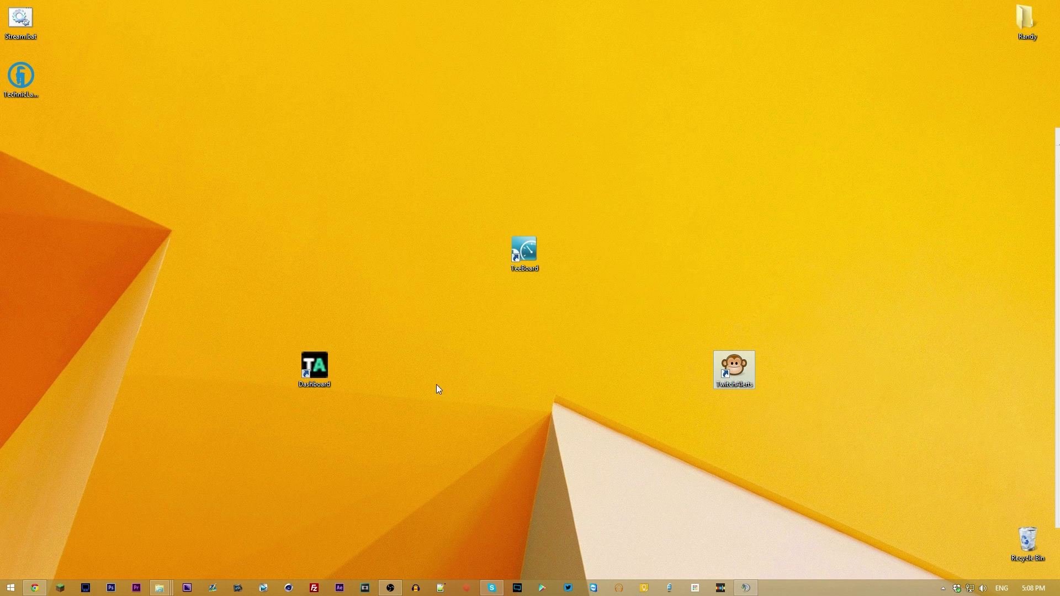
Move the Dashboard and TwitchAlerts shortcuts together to the lower edge of the desktop, in line with the Recycle Bin
drag(237, 305, 819, 455)
drag(311, 520, 306, 552)
click(646, 502)
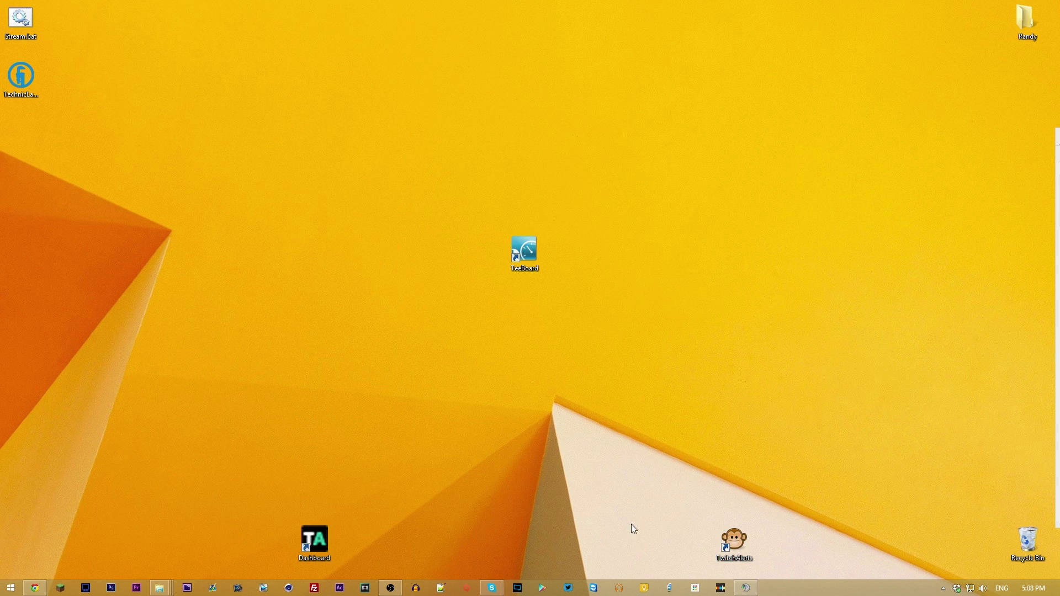
drag(452, 157, 683, 334)
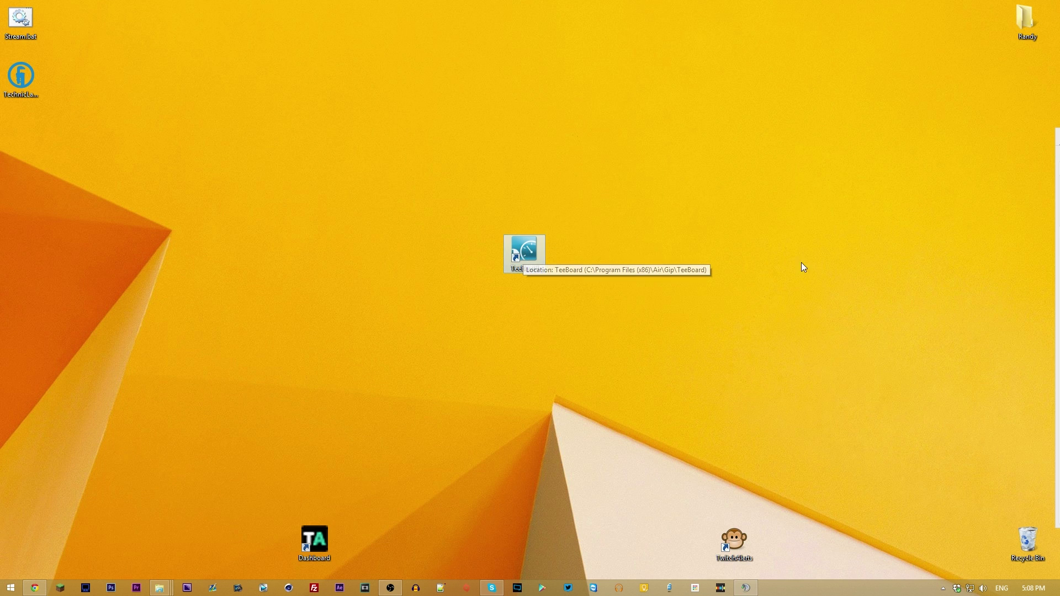
click(658, 257)
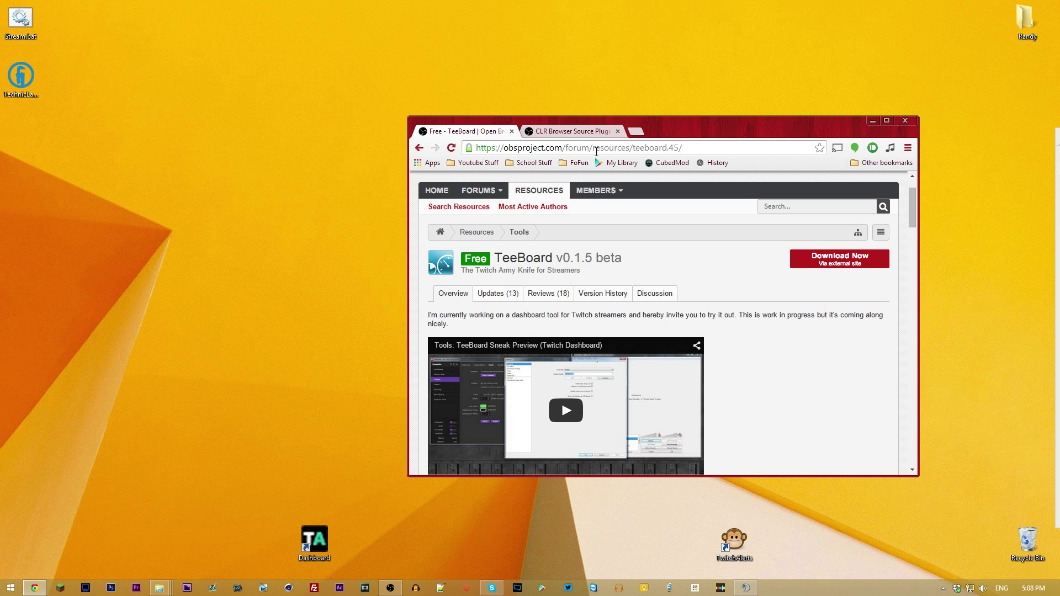
Examine the TeeBoard page on the OBS forum, including its feature list, requirements, recent updates and reviews
scroll(776, 350, down, 4)
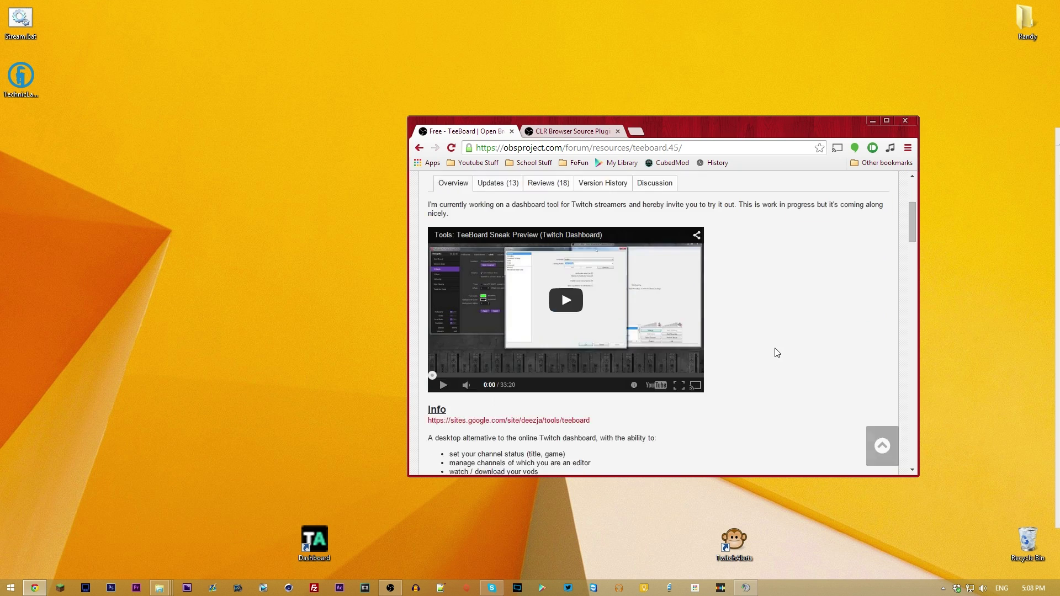
scroll(753, 363, down, 5)
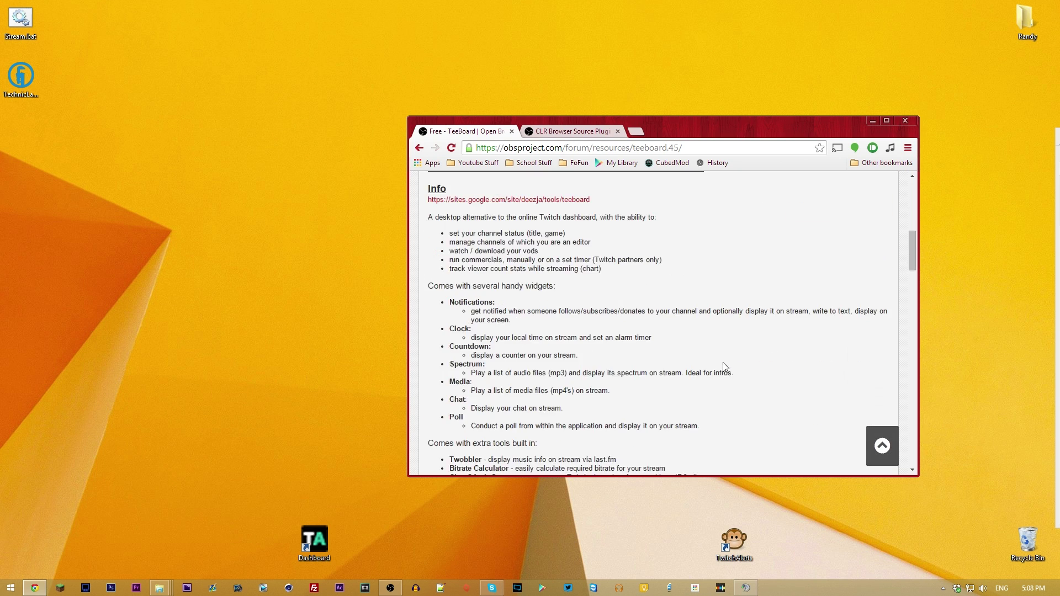
scroll(595, 303, down, 1)
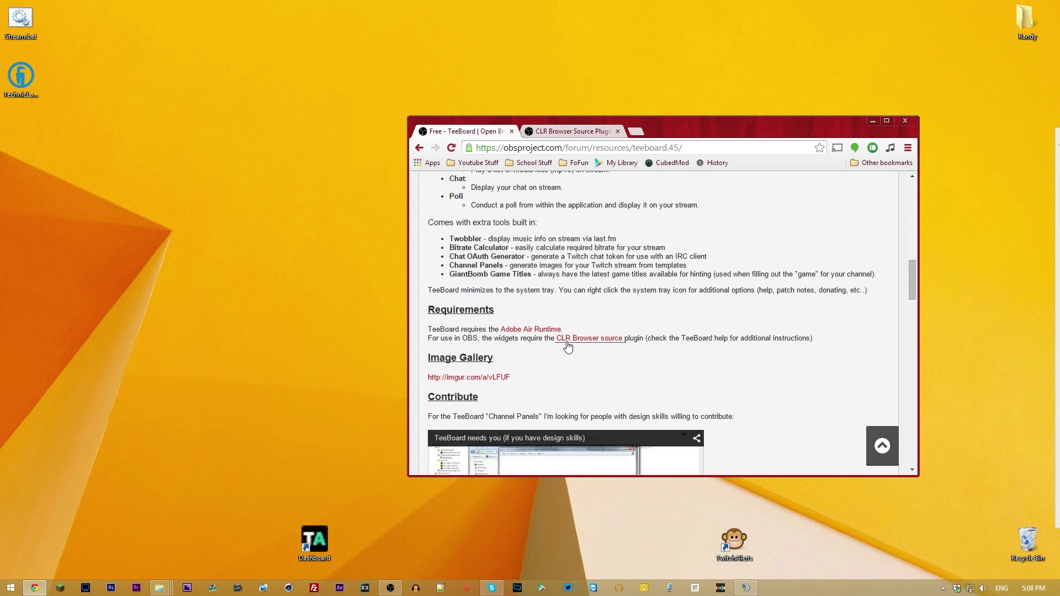
scroll(553, 345, down, 2)
scroll(535, 309, down, 5)
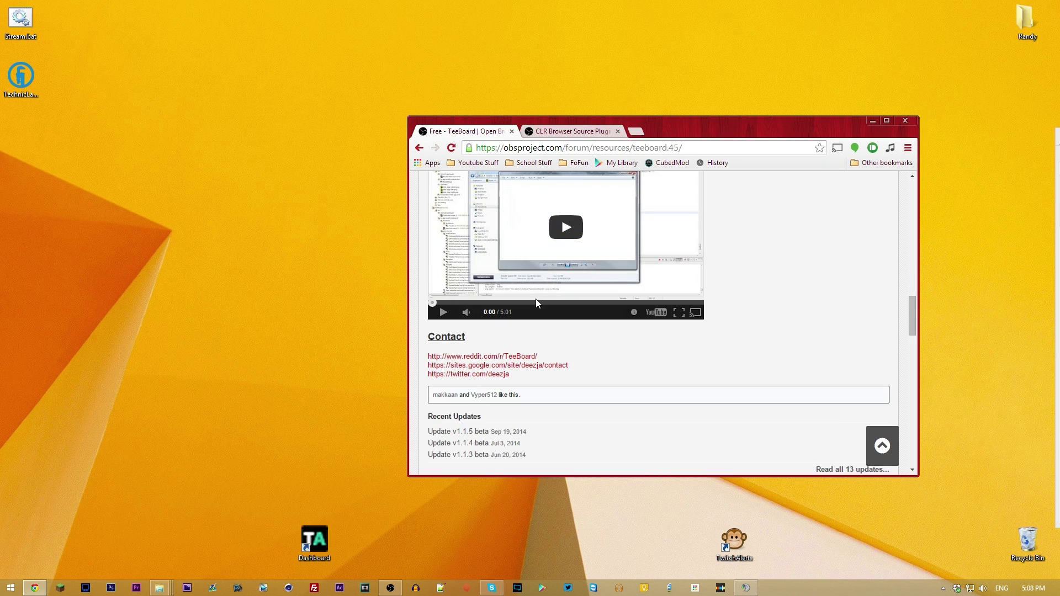
scroll(517, 274, down, 2)
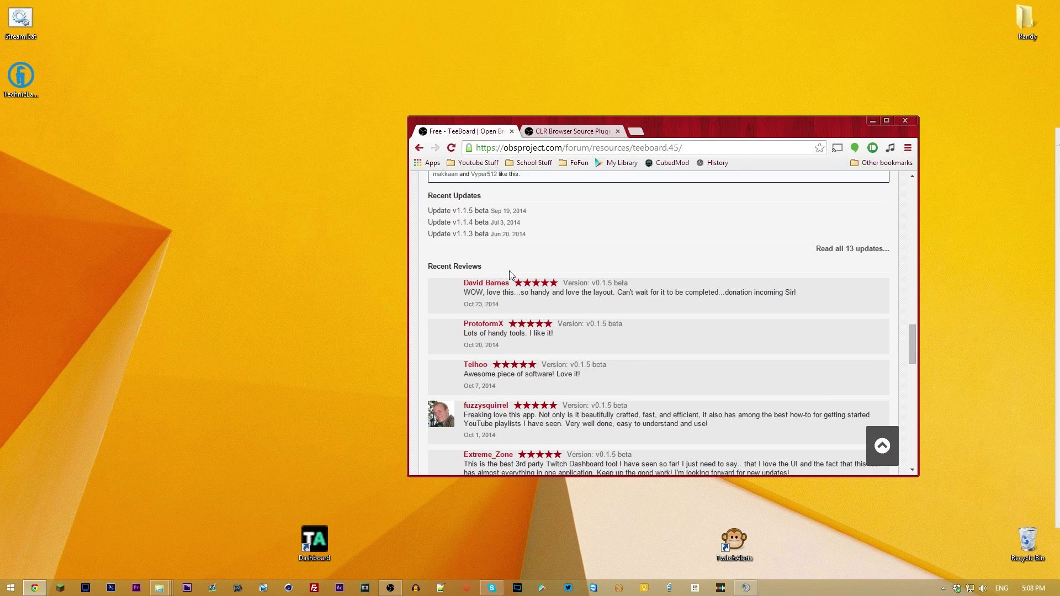
scroll(509, 271, up, 3)
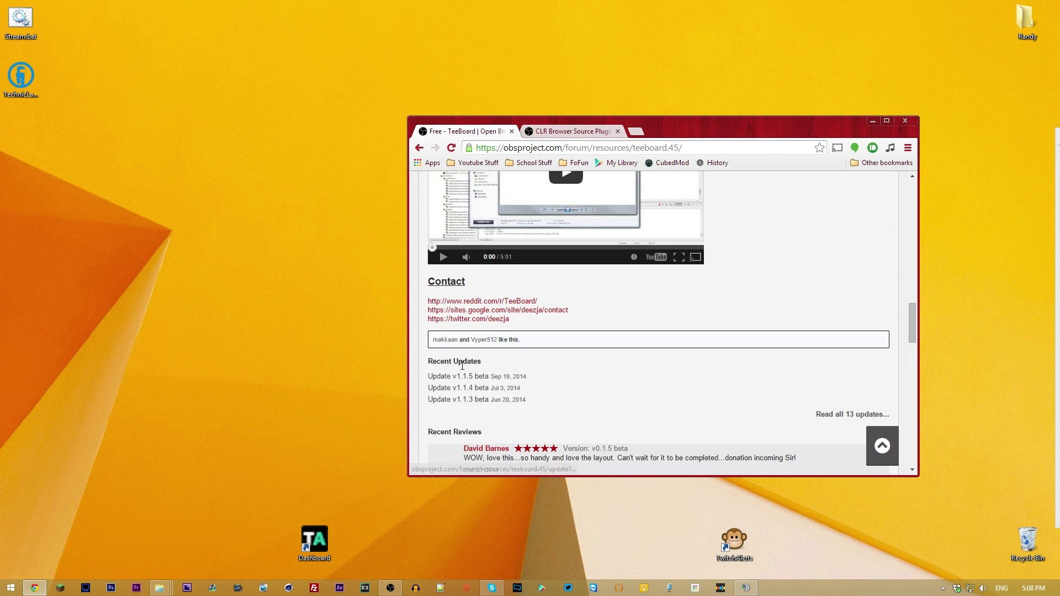
scroll(470, 386, up, 3)
scroll(470, 387, up, 15)
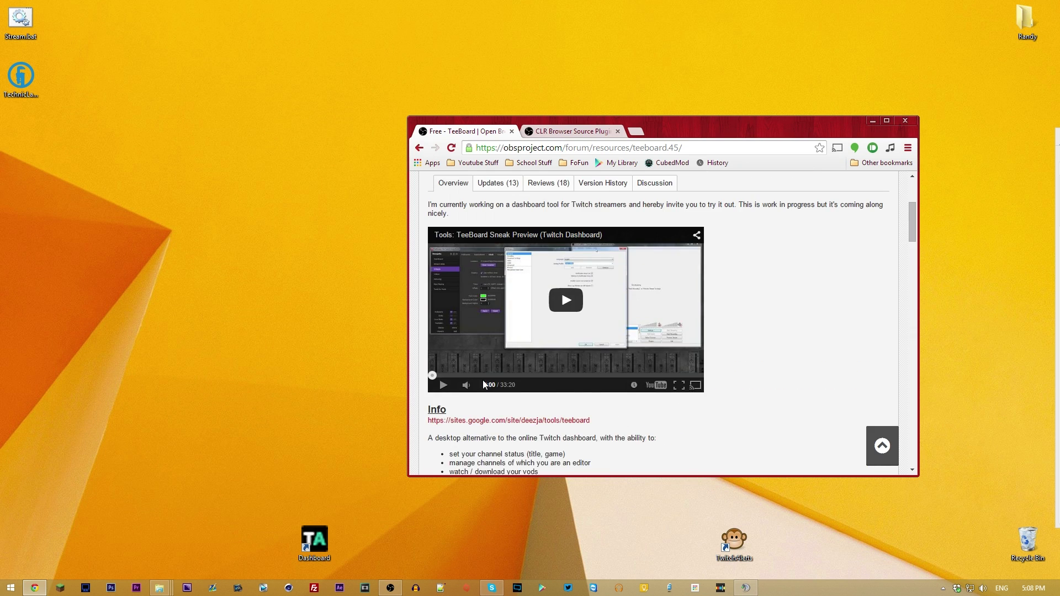
scroll(483, 380, down, 2)
scroll(484, 379, up, 2)
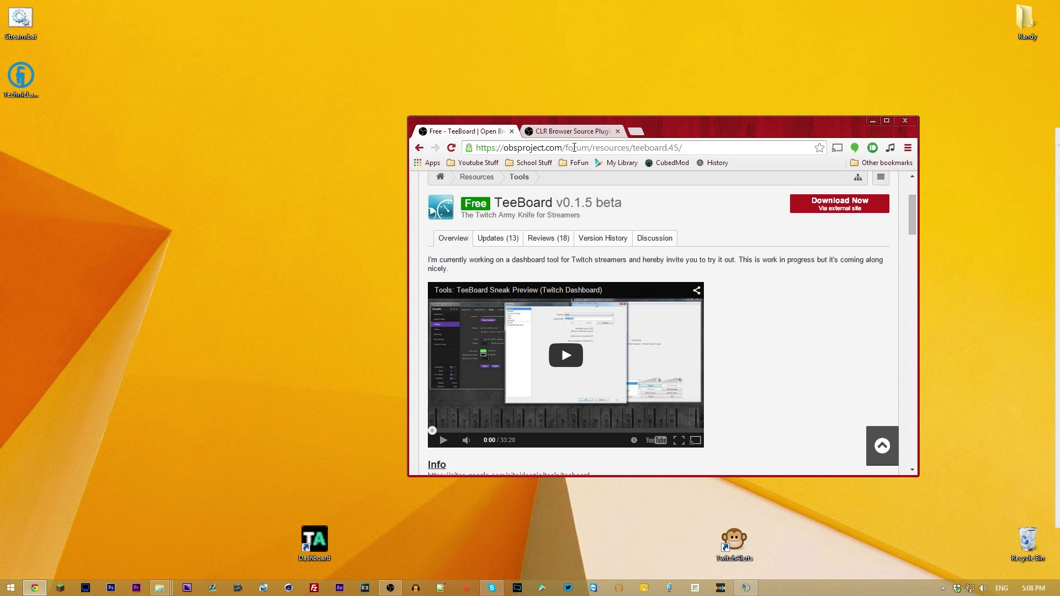
Open the CLR Browser Source Plugin page in a maximized browser window and review its features and download links
click(562, 132)
scroll(659, 271, up, 4)
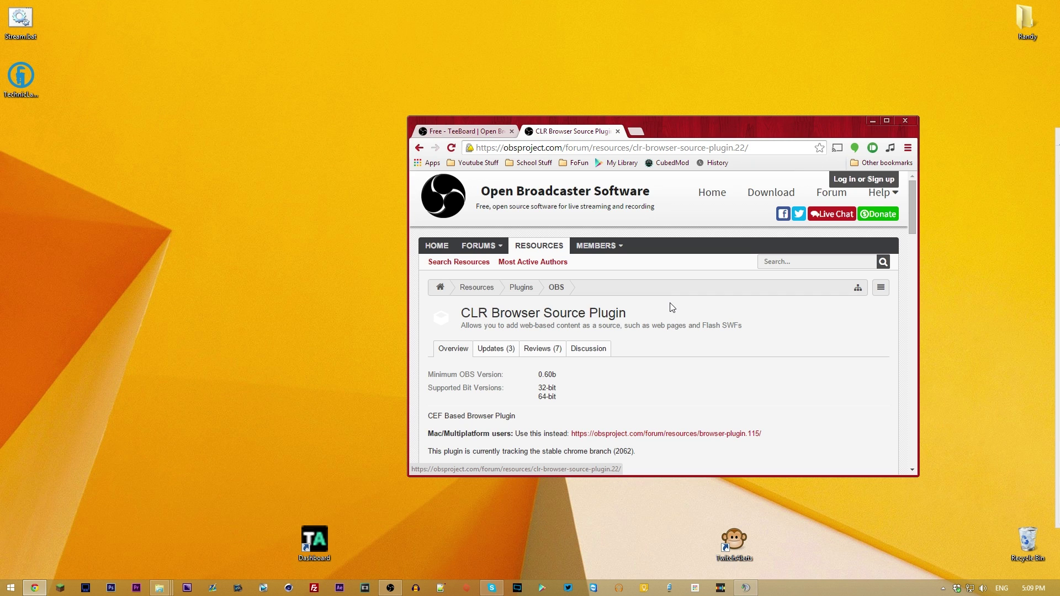
scroll(642, 343, down, 4)
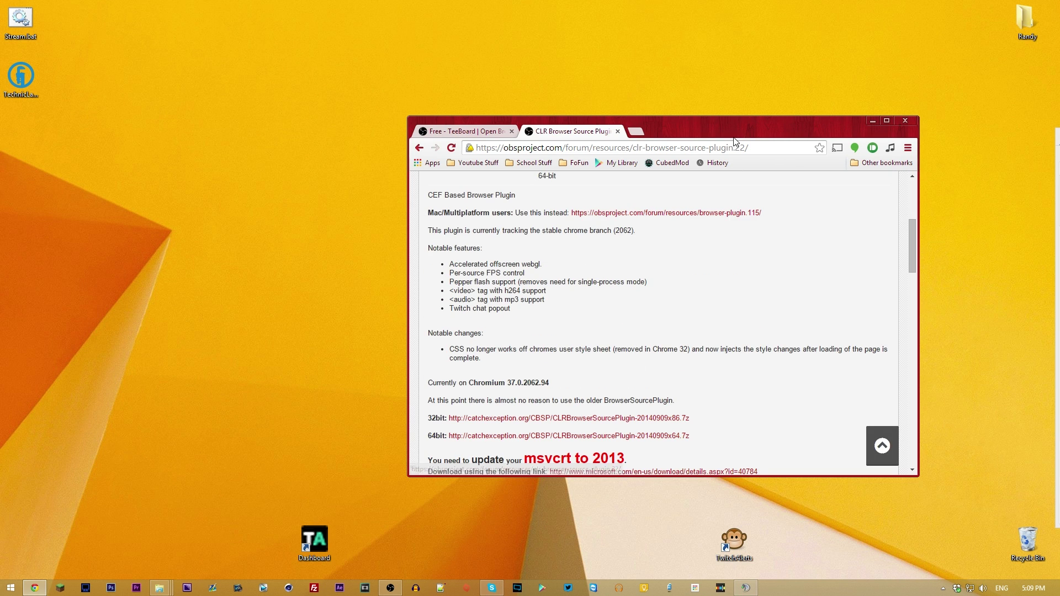
double_click(723, 123)
scroll(498, 343, up, 3)
scroll(389, 413, down, 1)
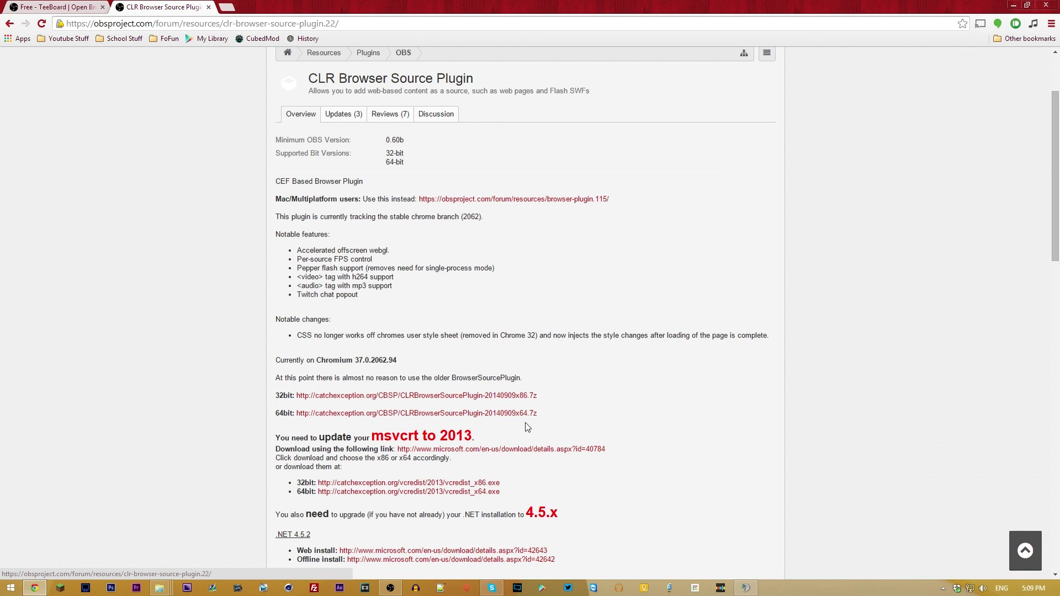
Start downloading the 64-bit CLR Browser Source Plugin archive and open the Microsoft link for the msvcrt 2013 update
scroll(525, 423, down, 2)
middle_click(463, 304)
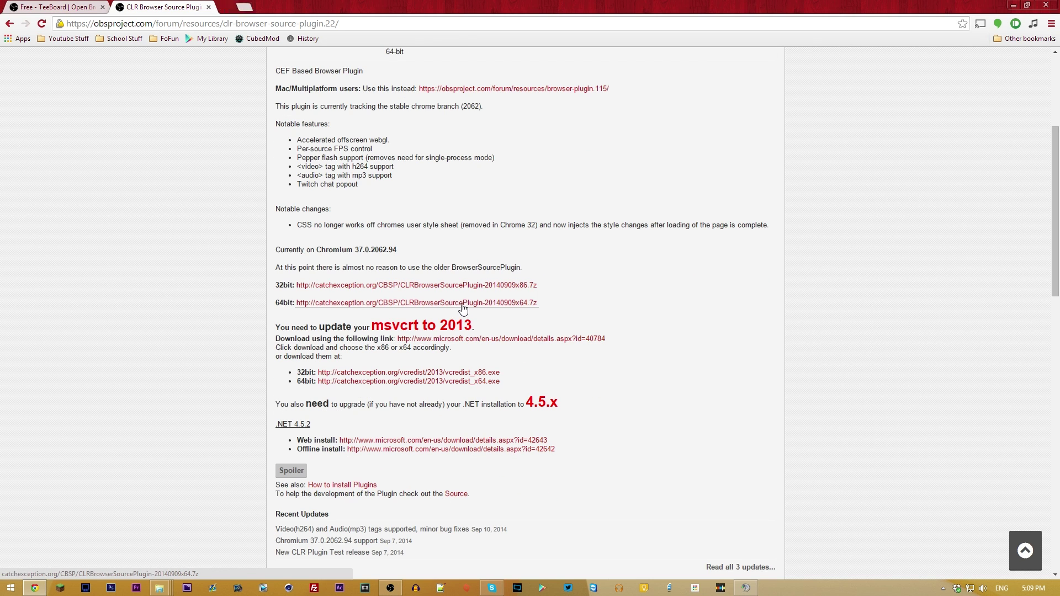
click(439, 341)
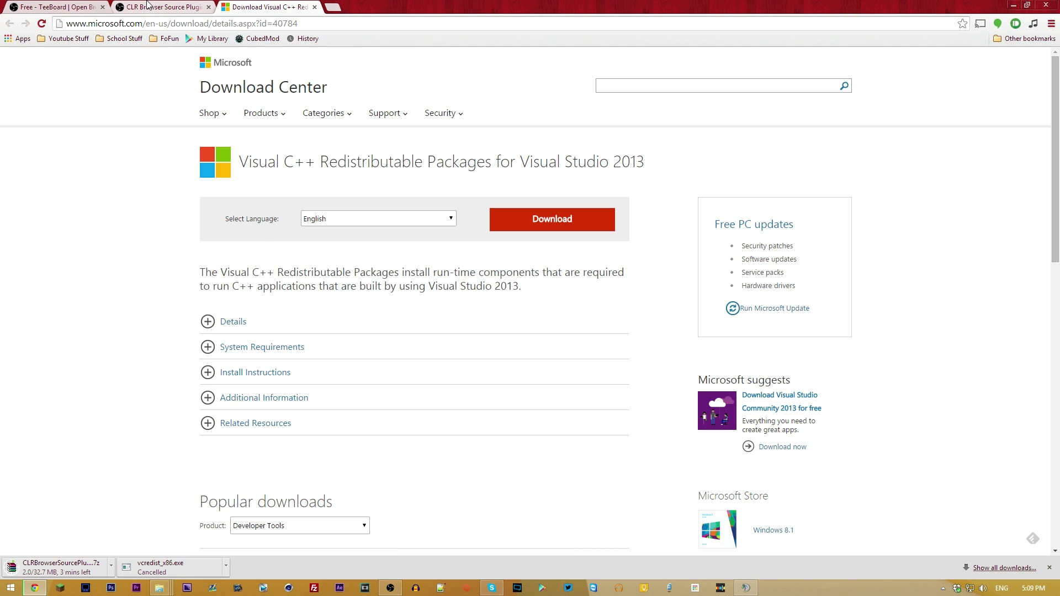
Compare the plugin page's msvcrt 2013 and .NET 4.5.x requirements with the Visual C++ 2013 redistributable download page
click(157, 6)
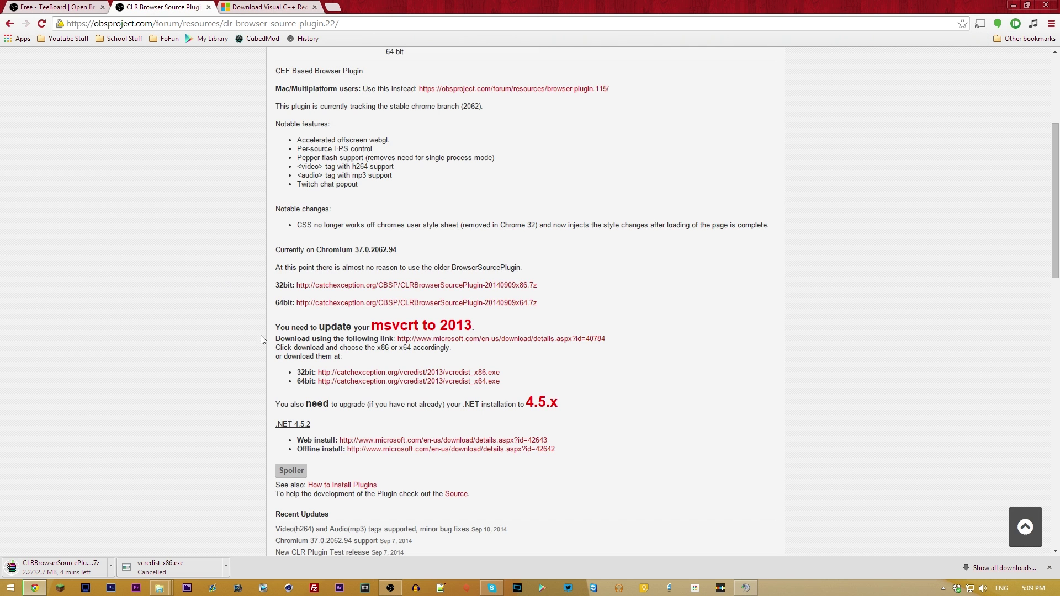
click(256, 5)
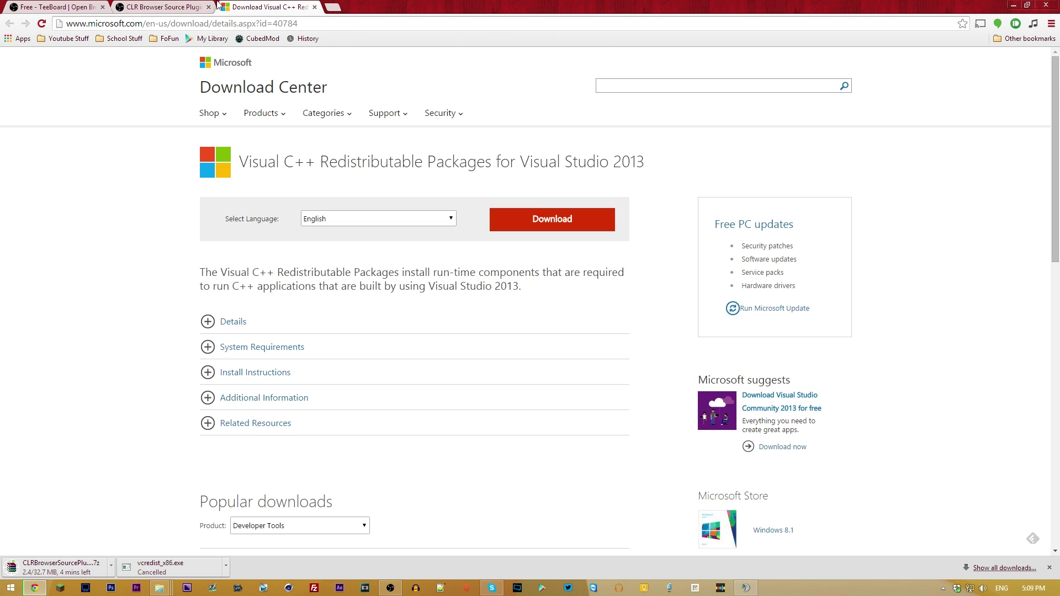
click(176, 7)
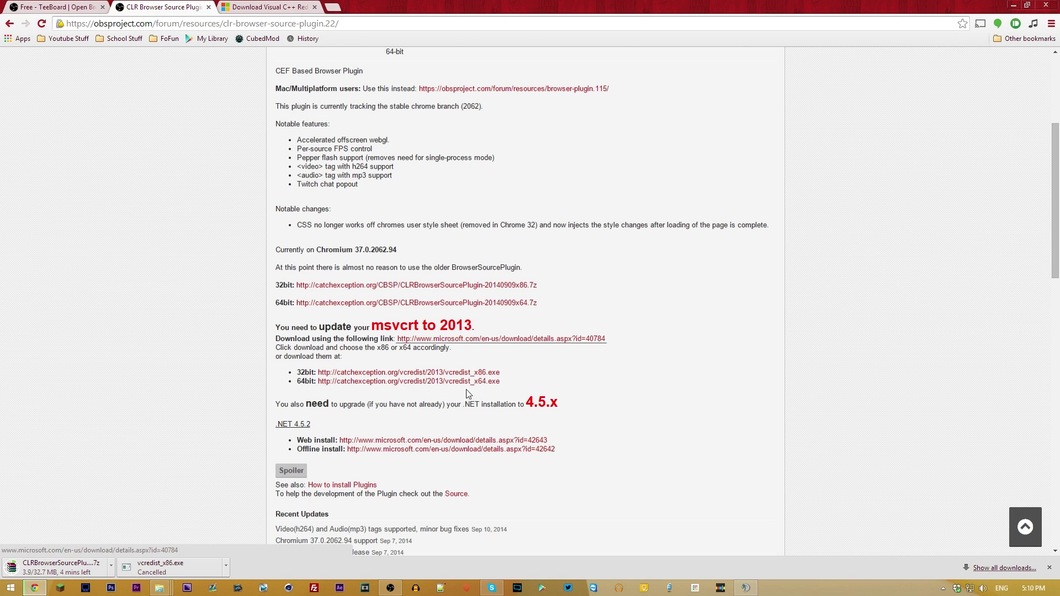
scroll(455, 392, down, 1)
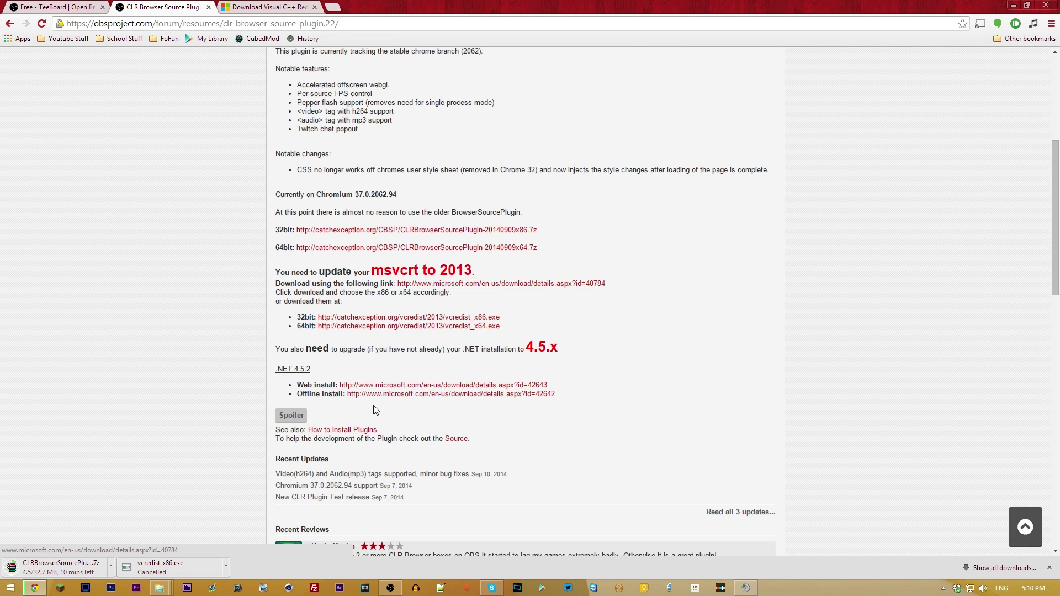
Open the plugin page's How to install Plugins guide and highlight the 32-bit OBS plugins folder path
scroll(356, 383, down, 1)
middle_click(354, 375)
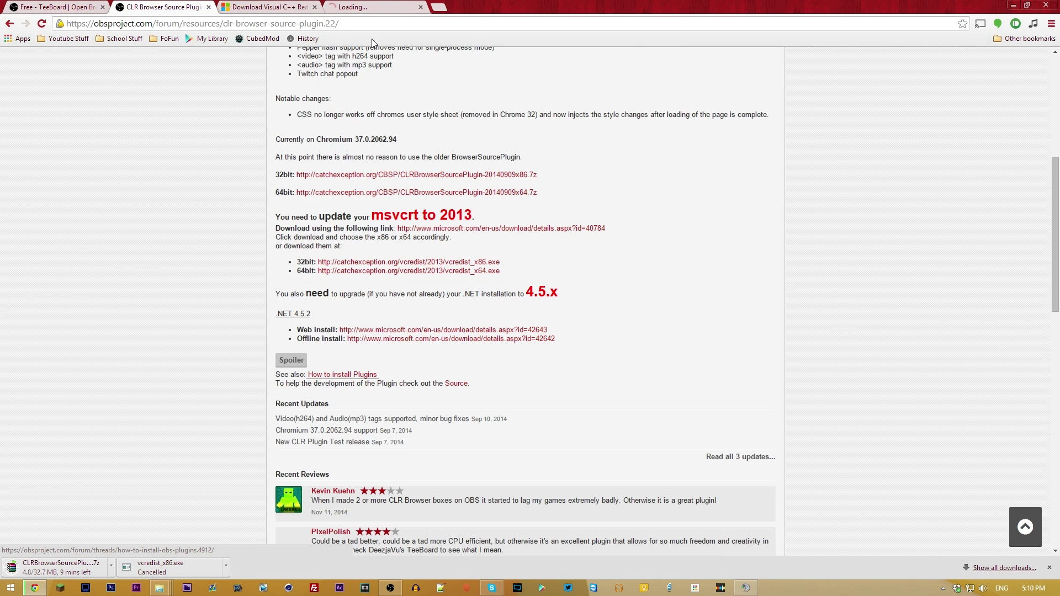
click(271, 7)
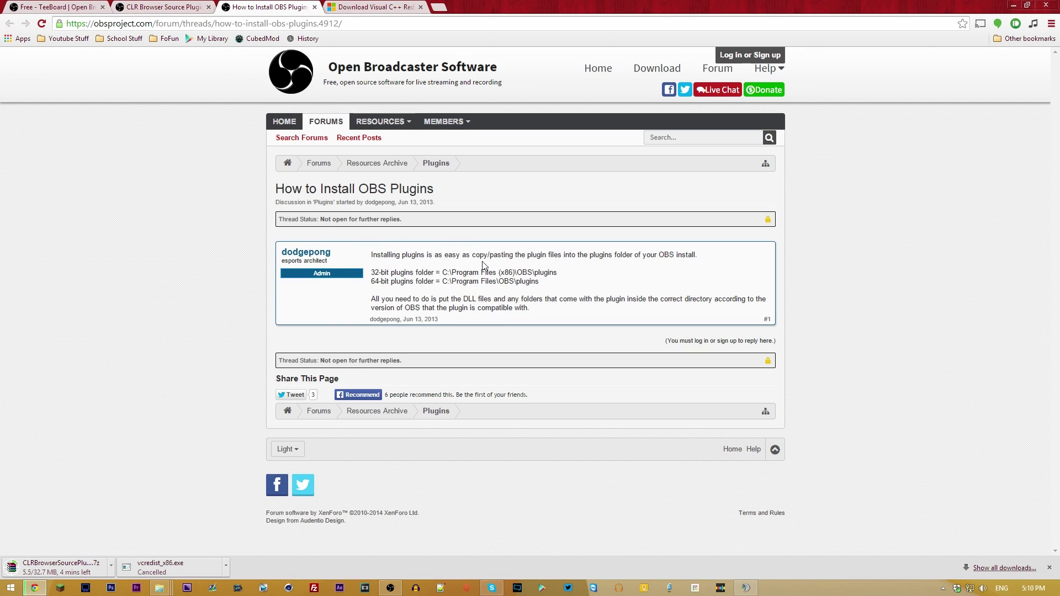
drag(456, 274, 557, 275)
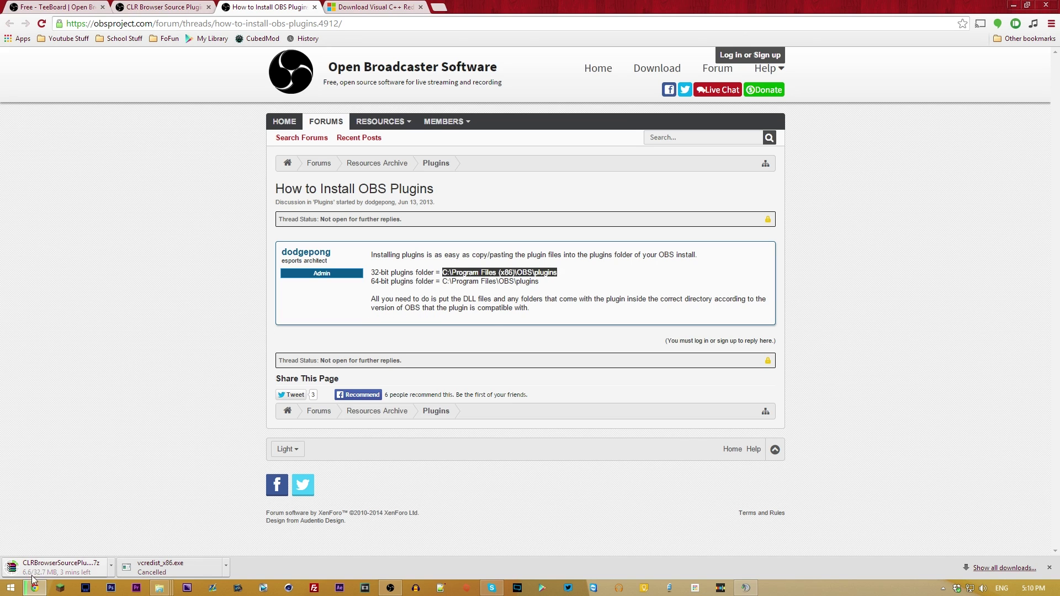
Cancel the CLR Browser Source Plugin download in progress
click(111, 565)
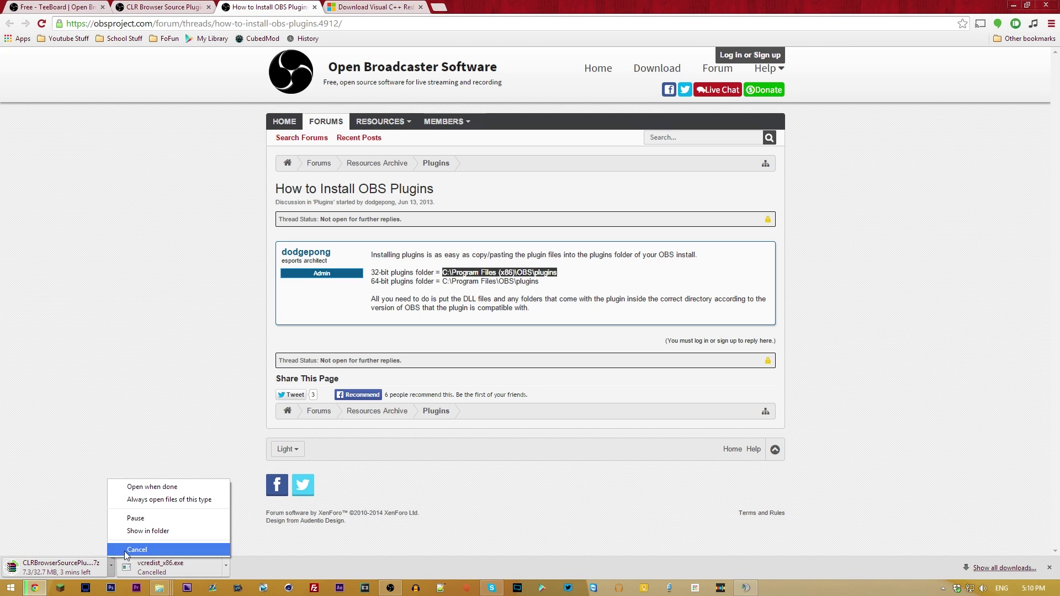
click(124, 551)
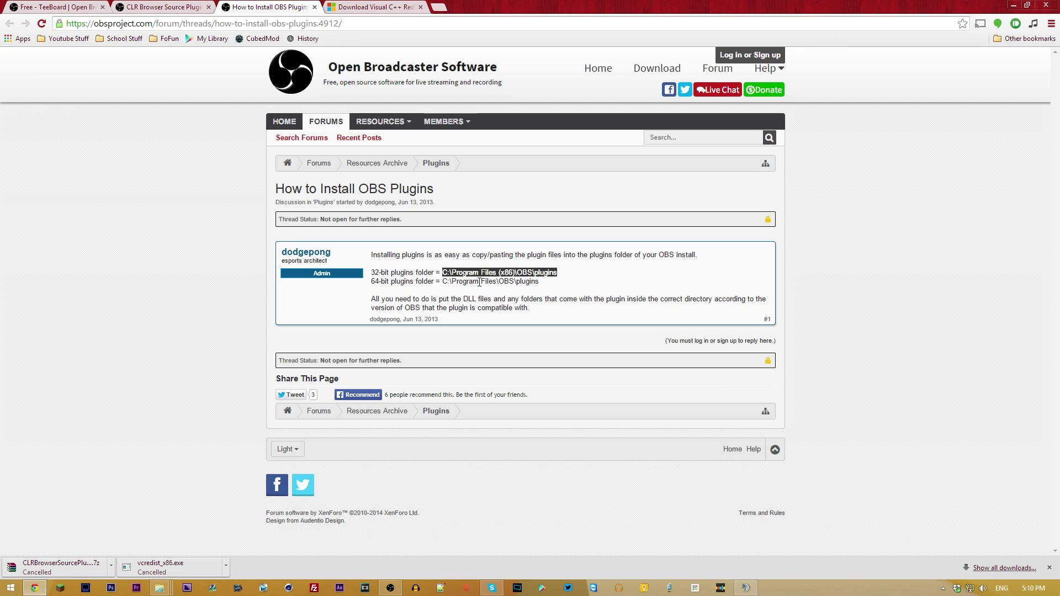
Inspect the OBS plugins folder under Program Files on Local Disk (C:) in File Explorer, and close its window
right_click(157, 589)
click(129, 536)
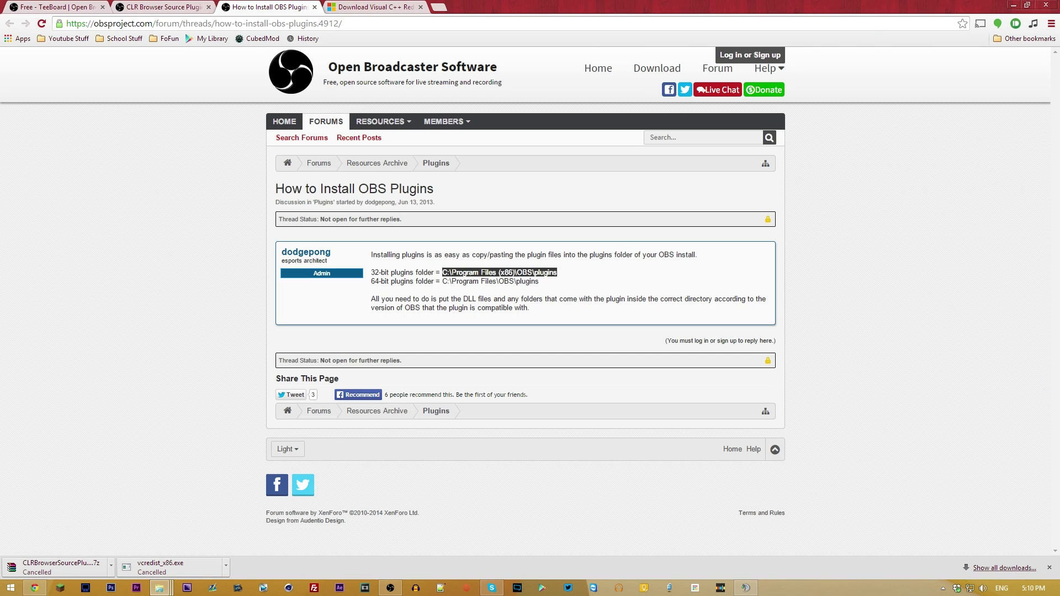
scroll(487, 386, down, 5)
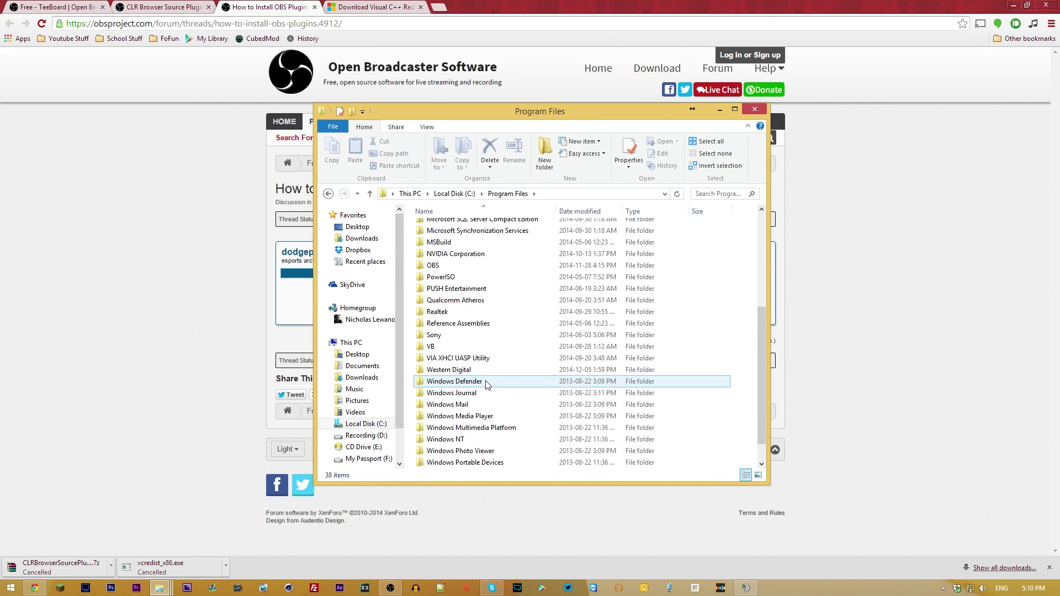
scroll(488, 386, up, 3)
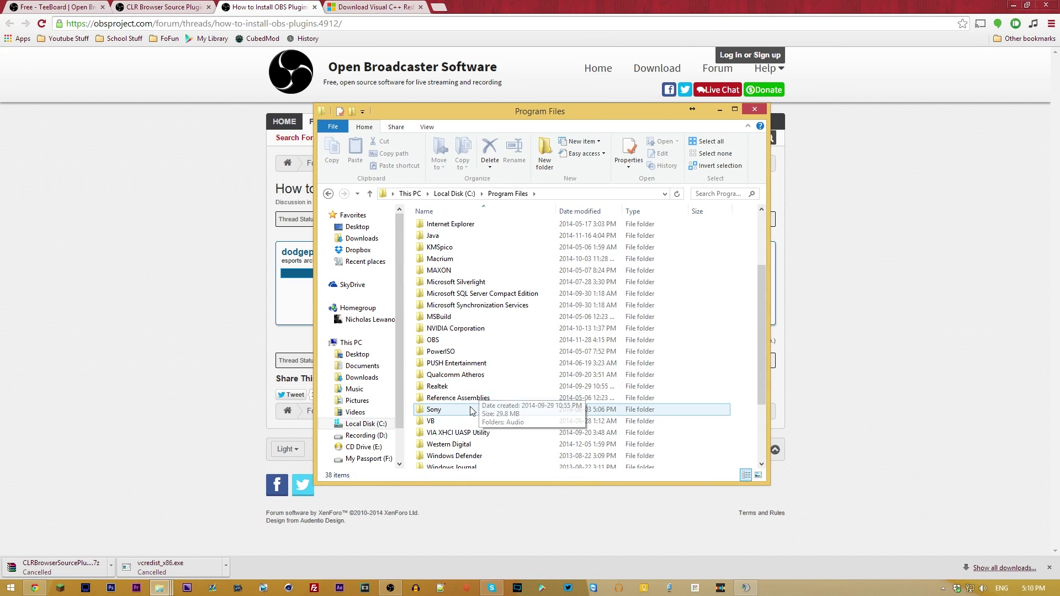
double_click(451, 347)
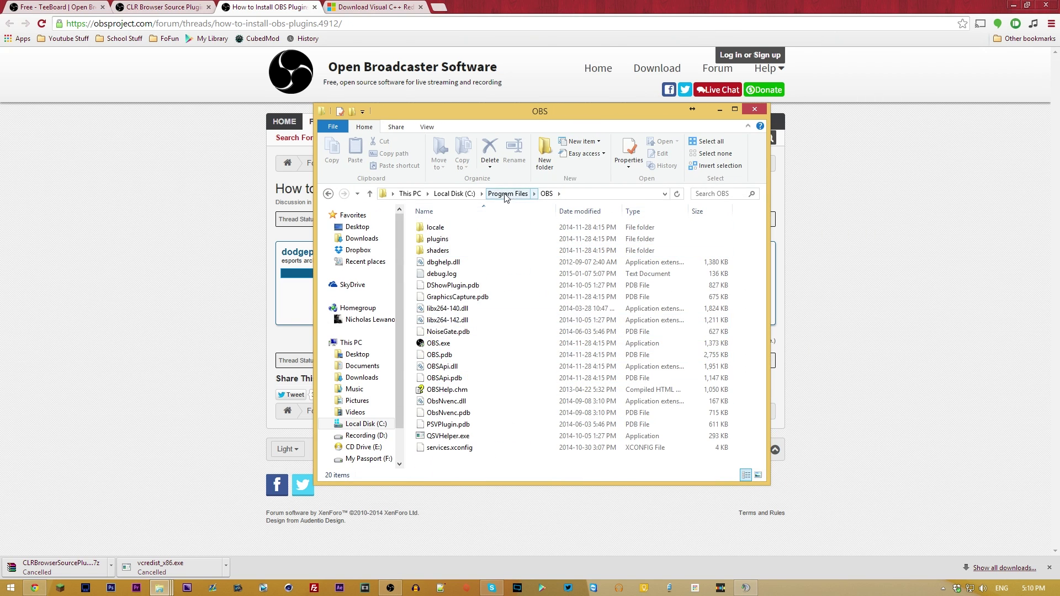
double_click(439, 239)
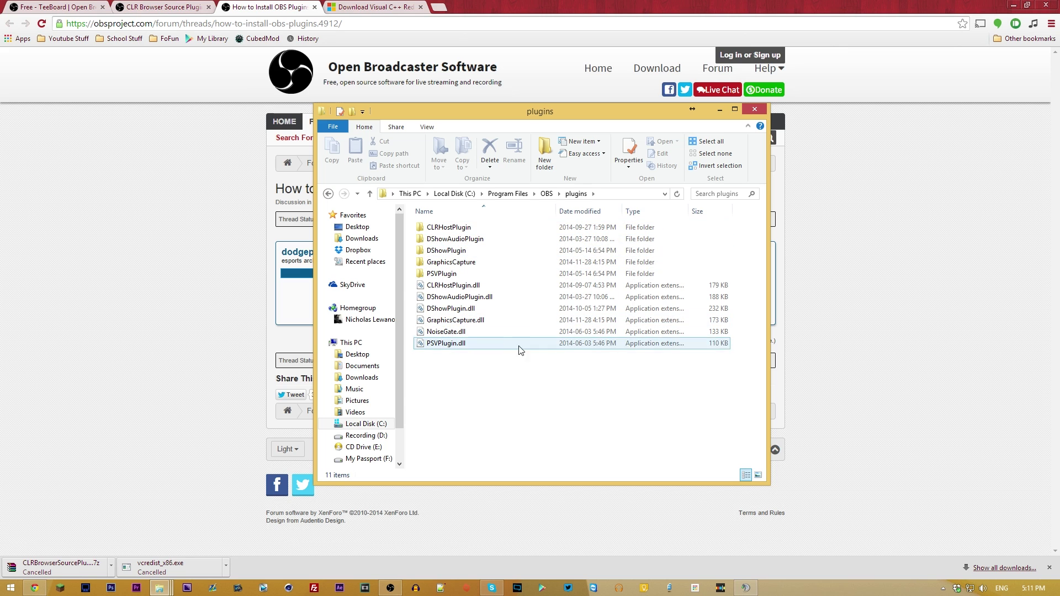
click(754, 109)
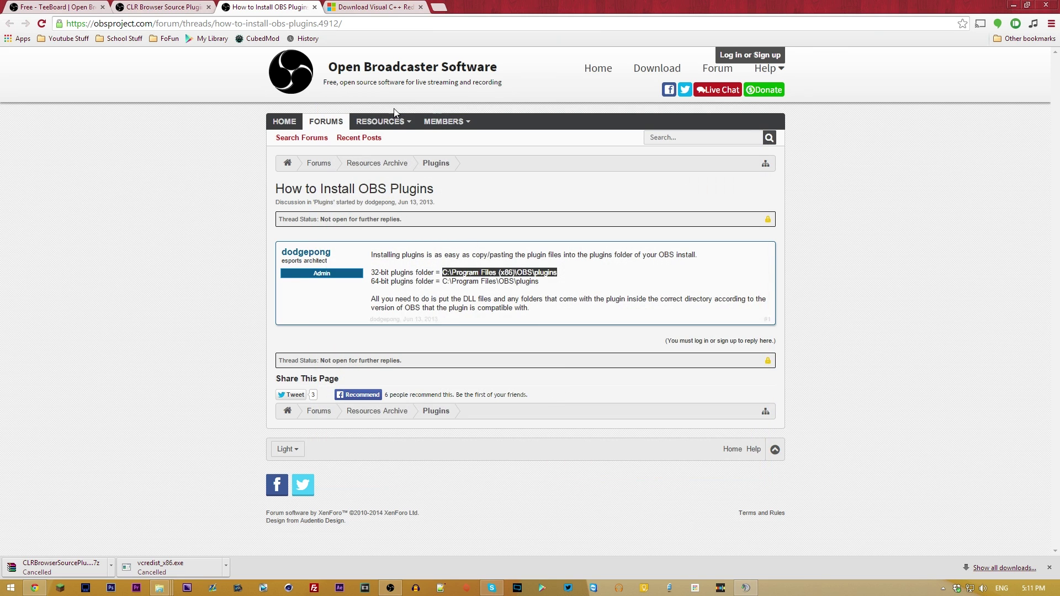
Close all the open browser tabs and launch TeeBoard from the desktop
click(177, 12)
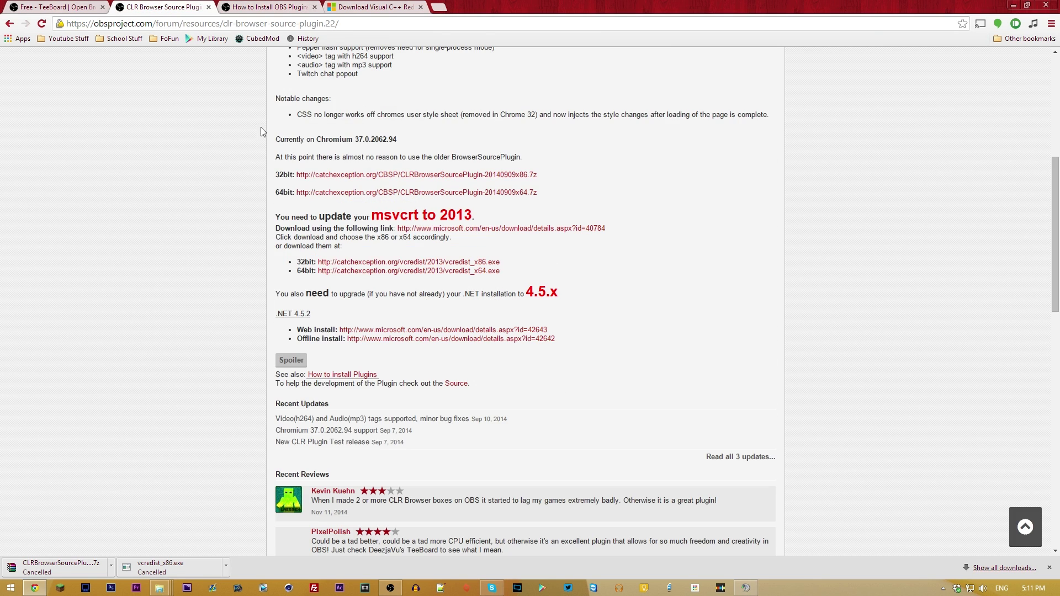
click(209, 7)
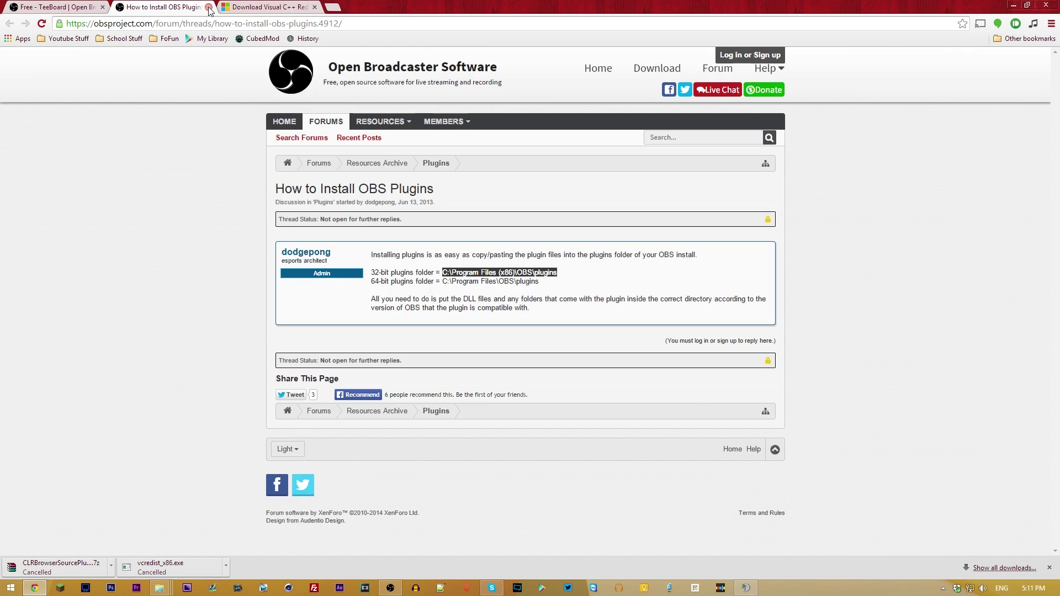
click(209, 7)
click(209, 7)
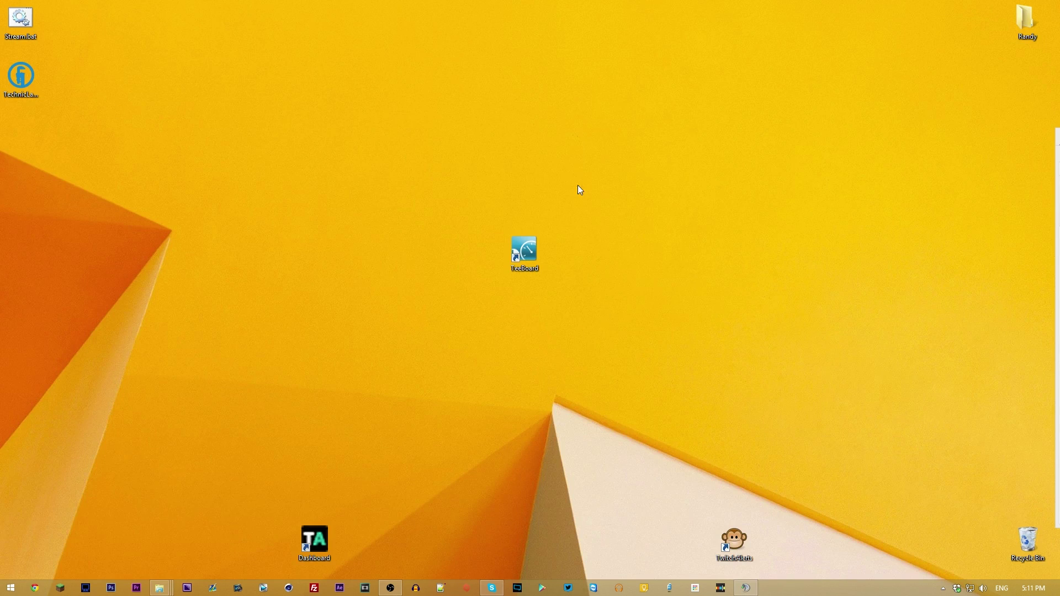
double_click(525, 251)
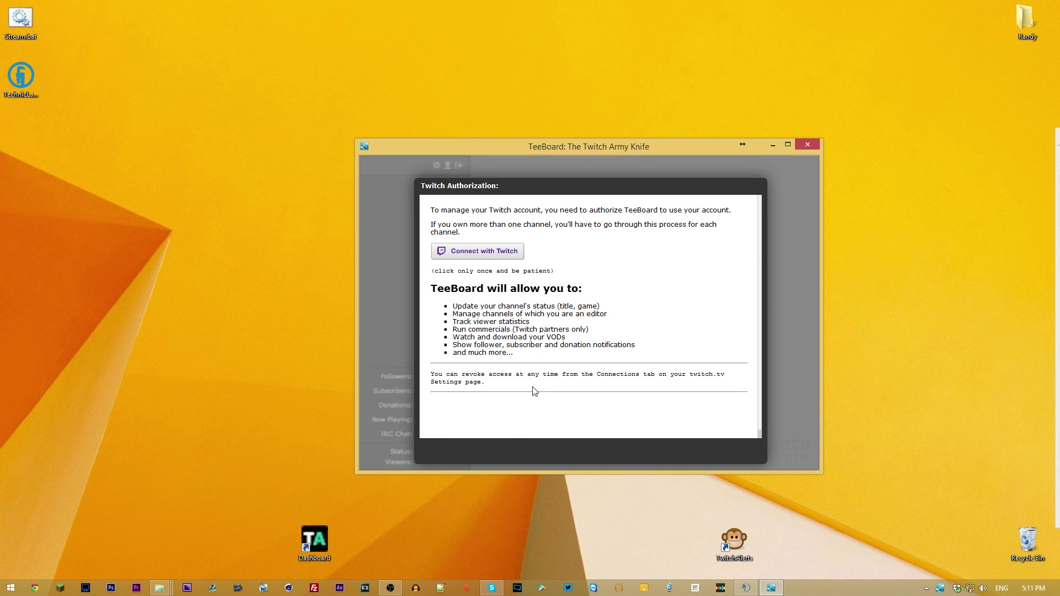
Connect TeeBoard to Twitch by logging in with the account username and password in the authorization dialog
click(440, 246)
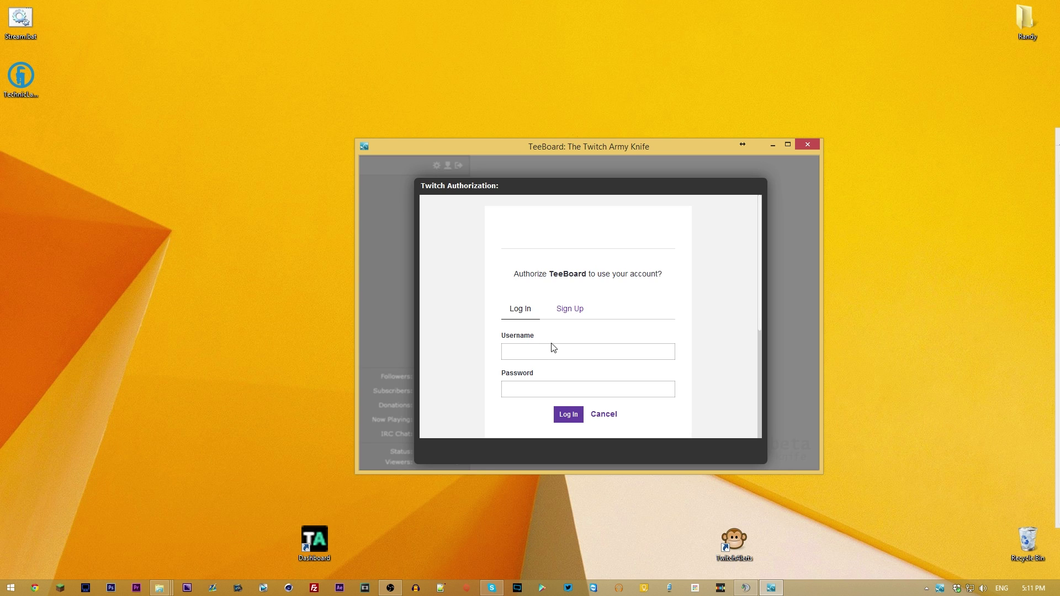
click(548, 353)
text(DrPla)
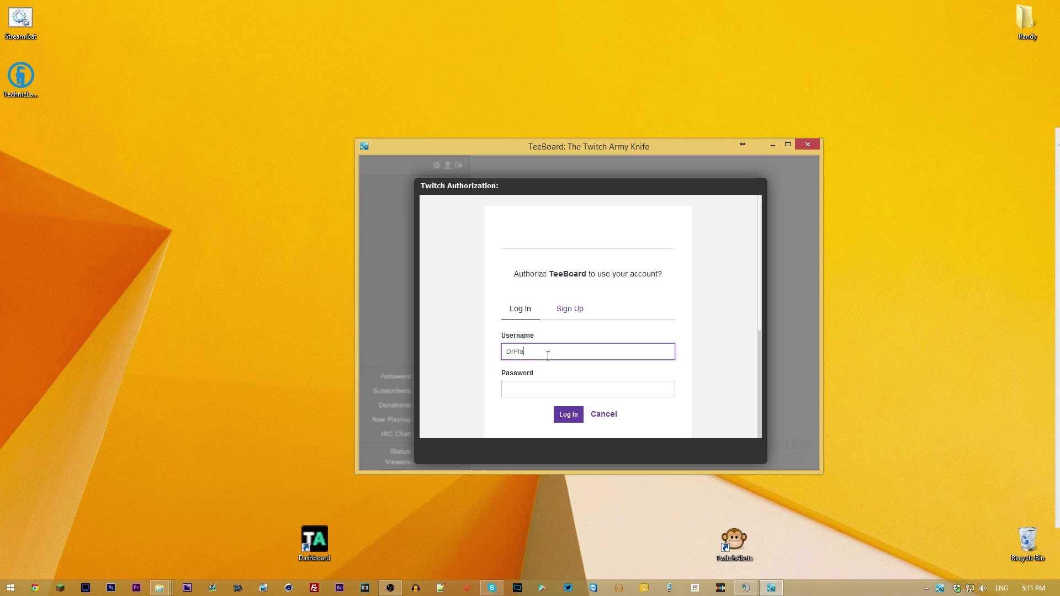
text(ystation)
key(Tab)
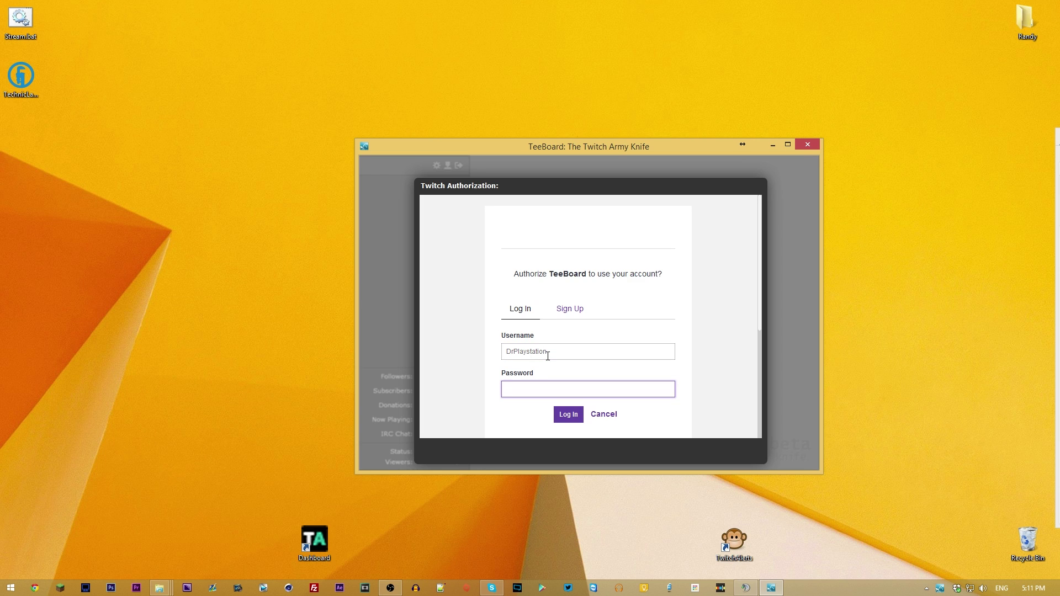
text(••••••••)
key(Return)
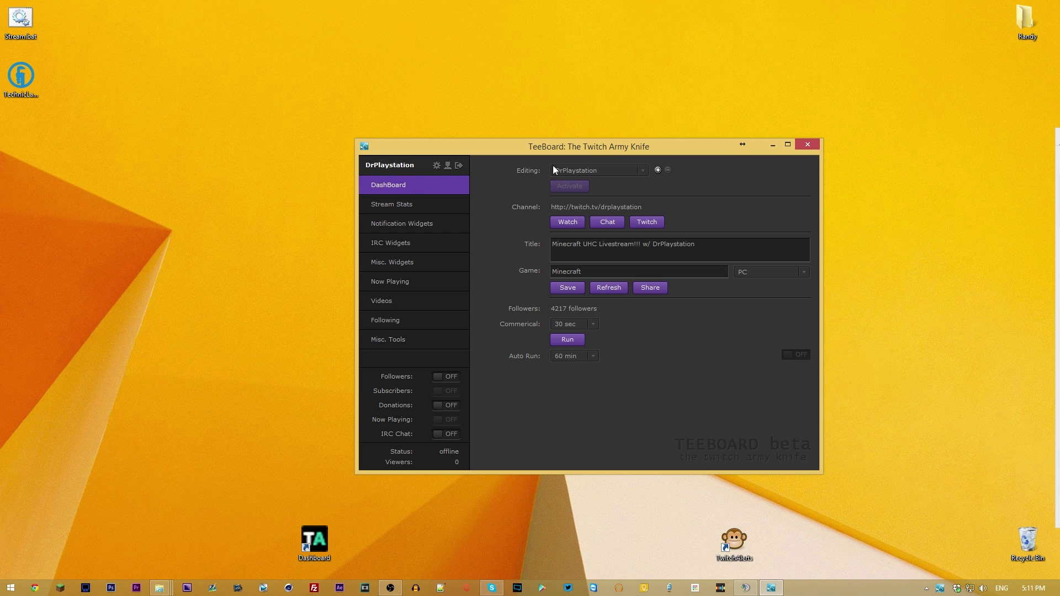
Check the list of editable channels and preview the channel's chat and stream viewer windows, closing each one
click(586, 171)
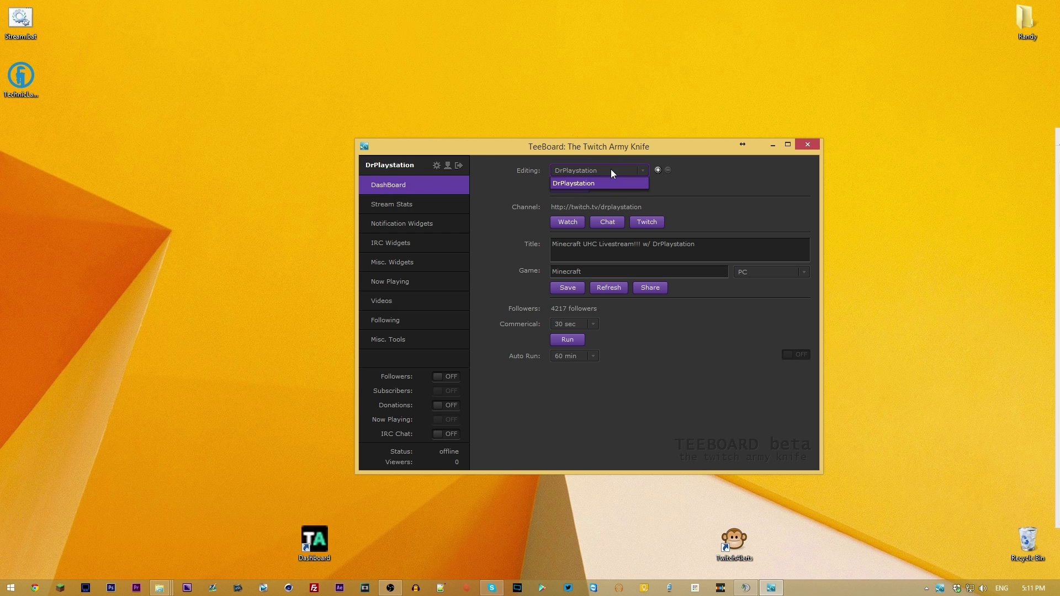
click(628, 174)
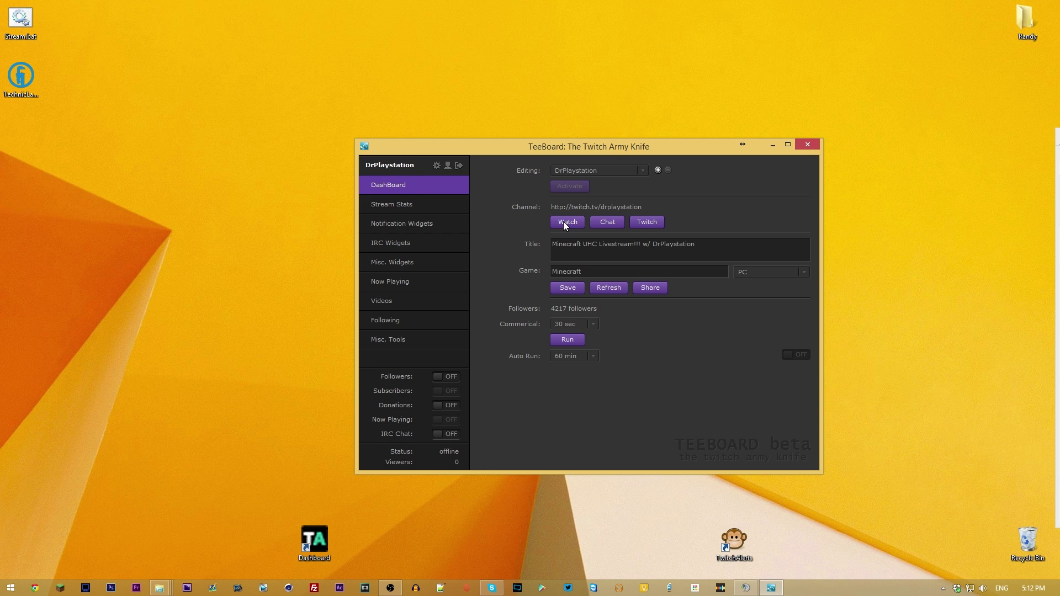
click(609, 222)
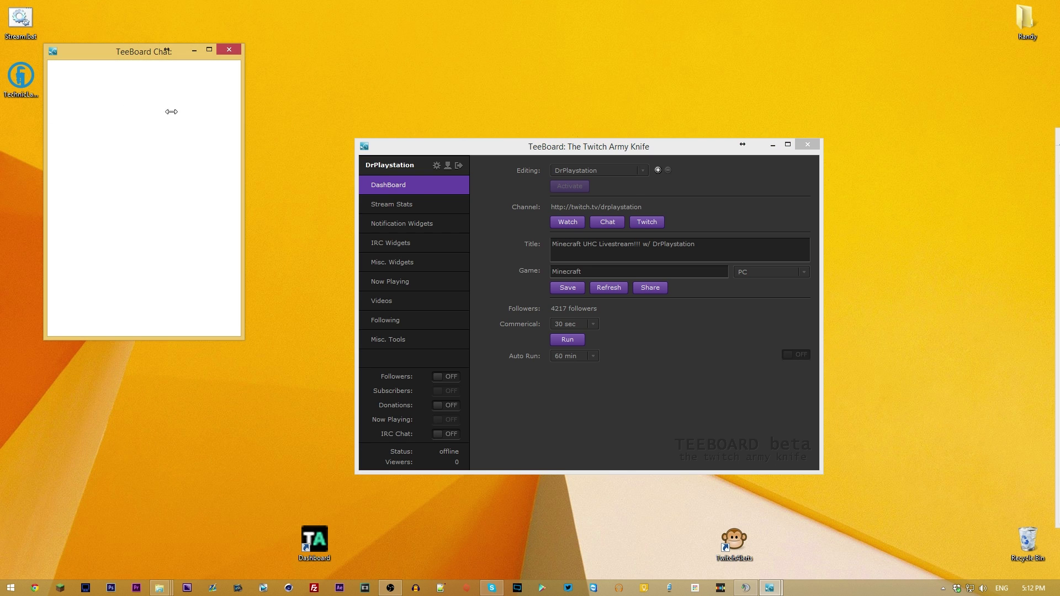
drag(124, 52, 178, 56)
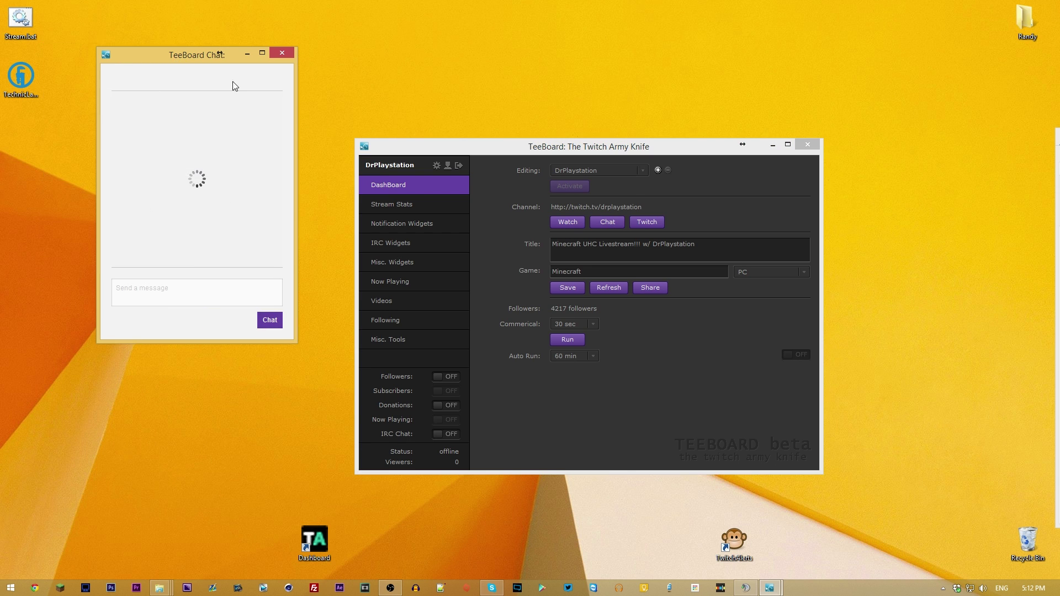
click(277, 53)
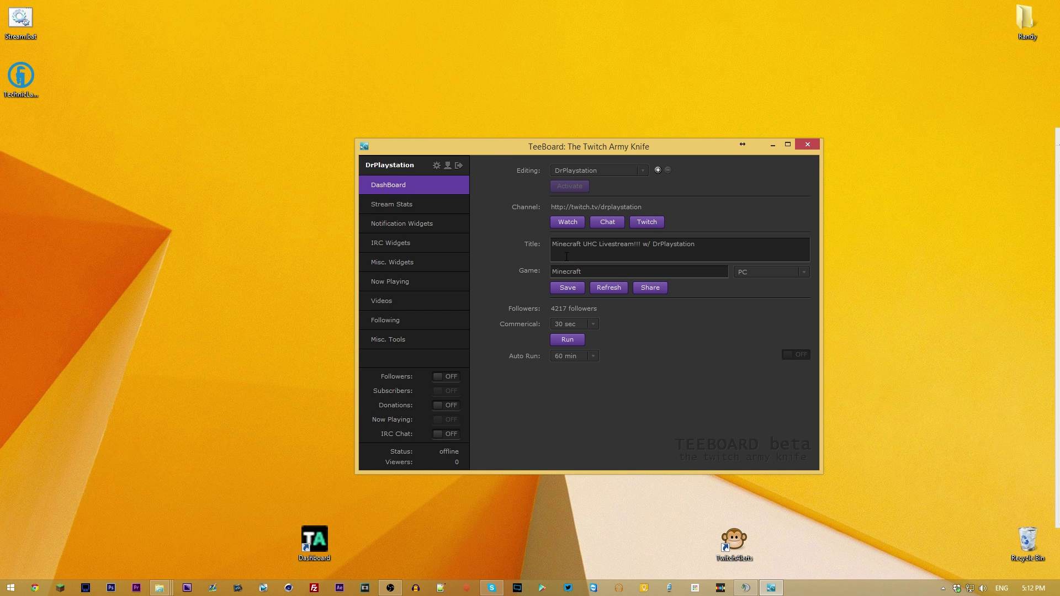
click(568, 222)
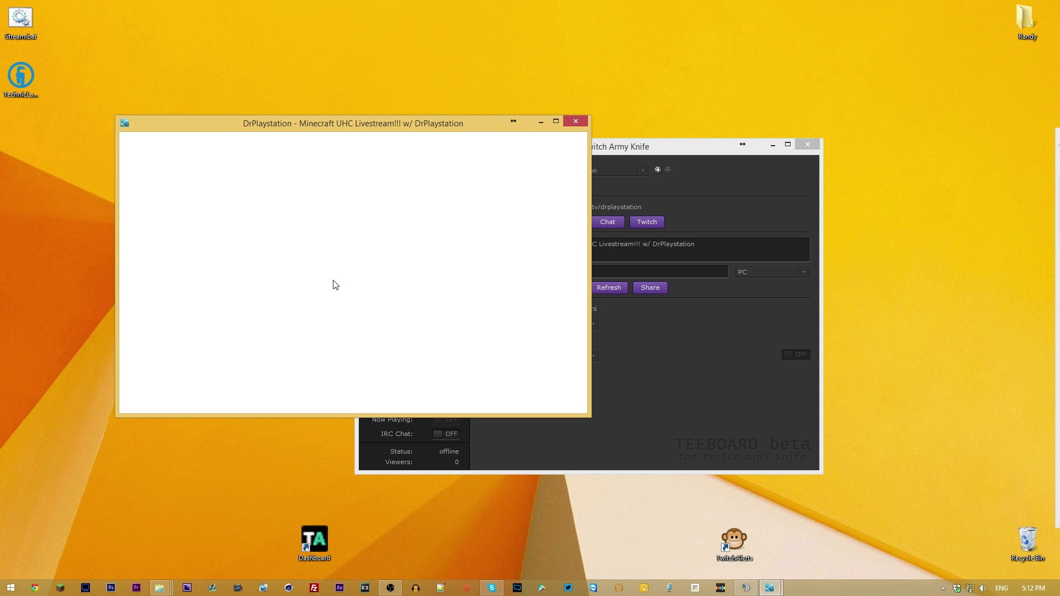
click(568, 122)
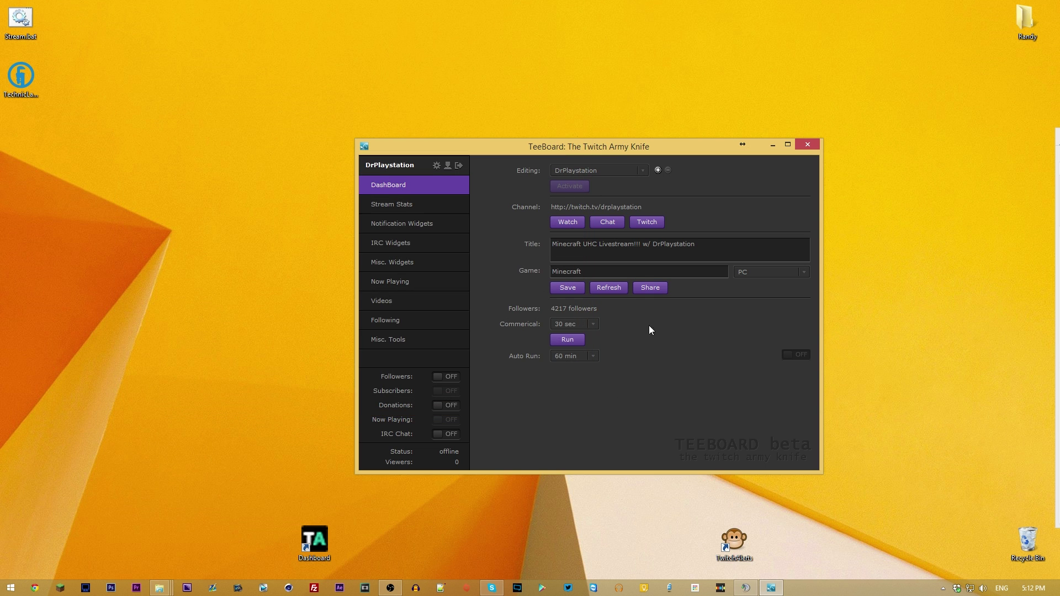
Highlight the stream title without editing it, and re-enter the game as Minecraft from the suggestions
drag(553, 248, 666, 247)
click(675, 252)
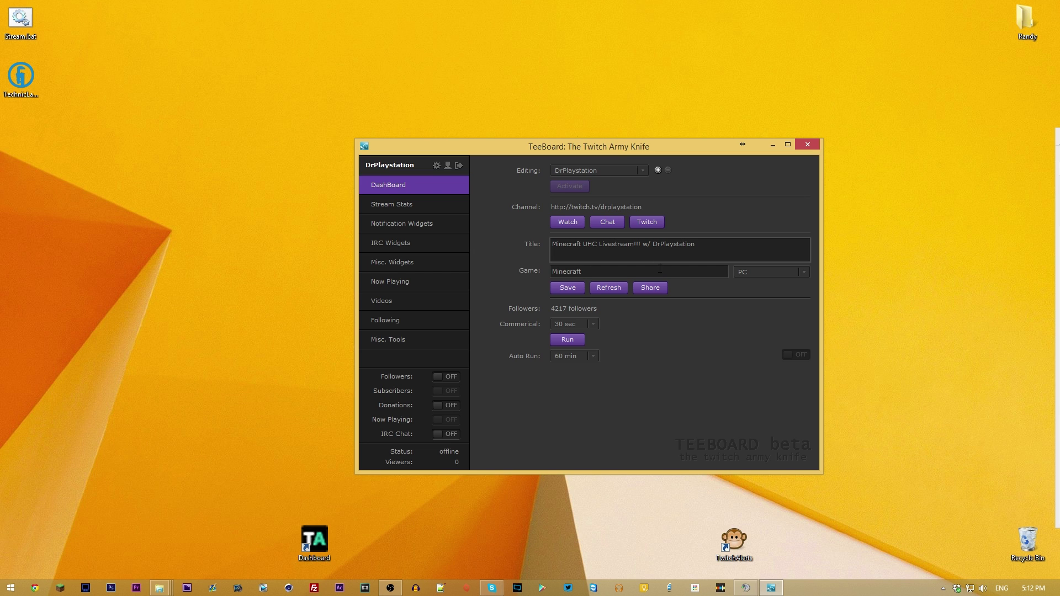
double_click(631, 276)
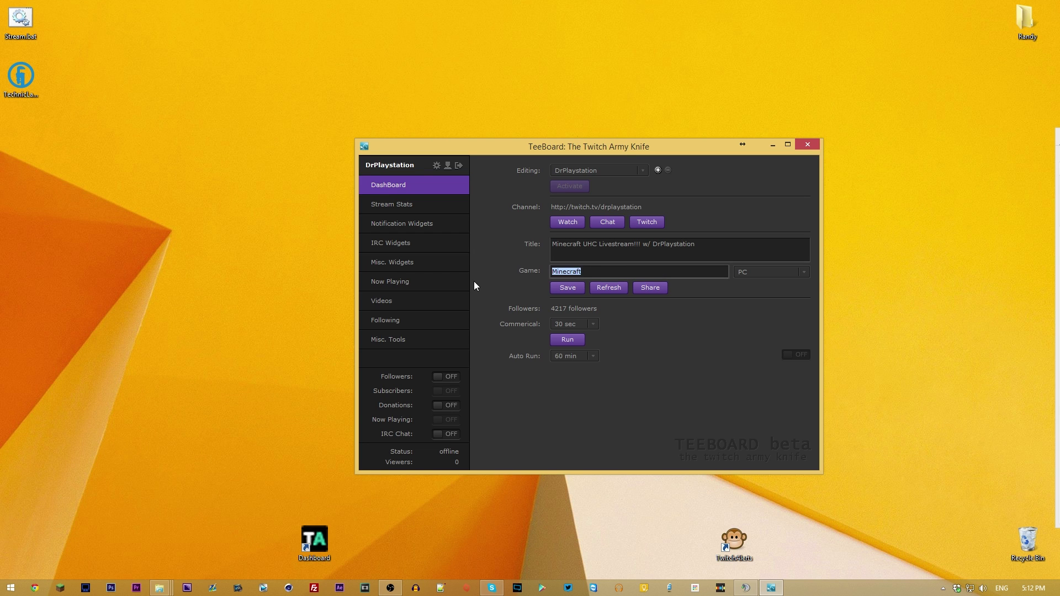
text(Minecr)
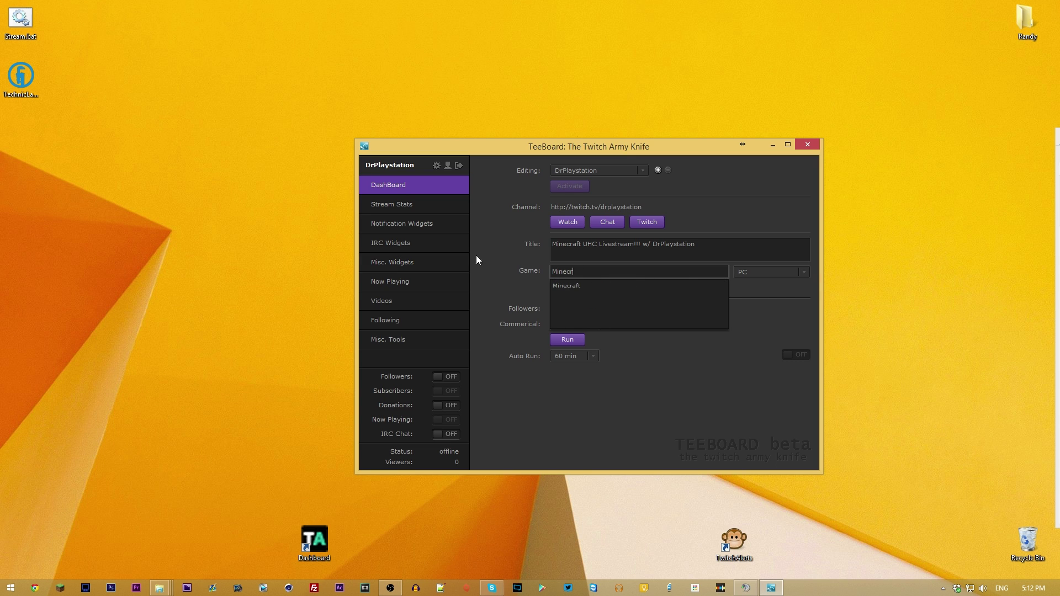
click(576, 285)
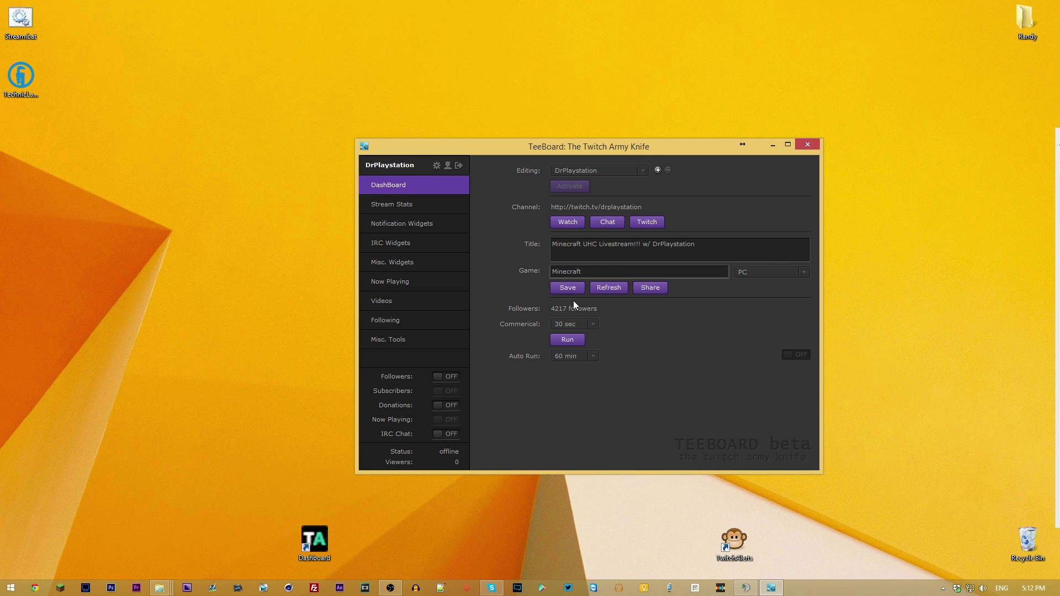
Search the game suggestions for "Super Sma" and clear the Game field
double_click(591, 272)
text(Su)
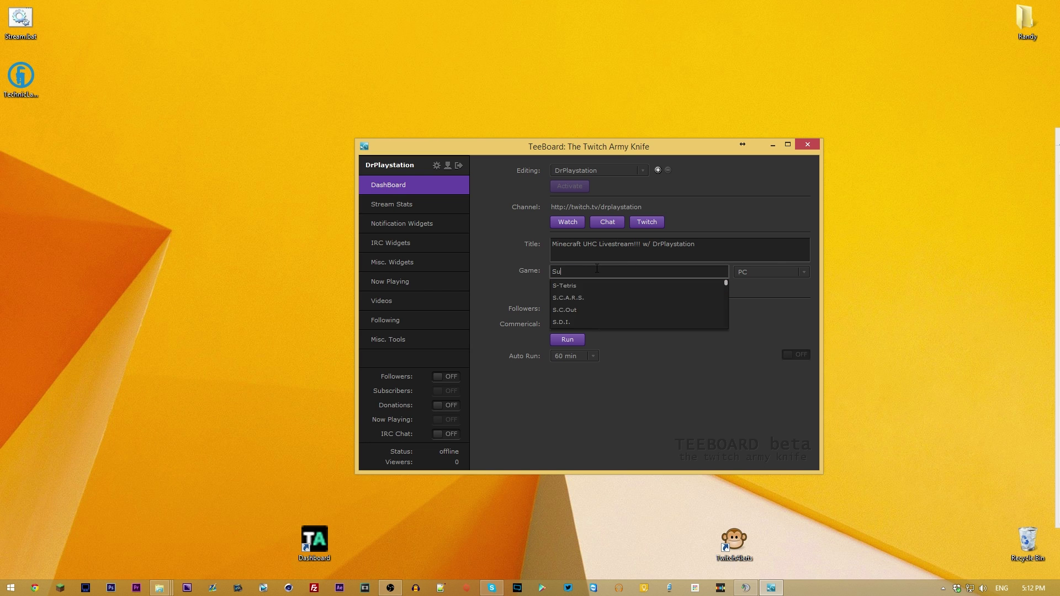
text(per SMa)
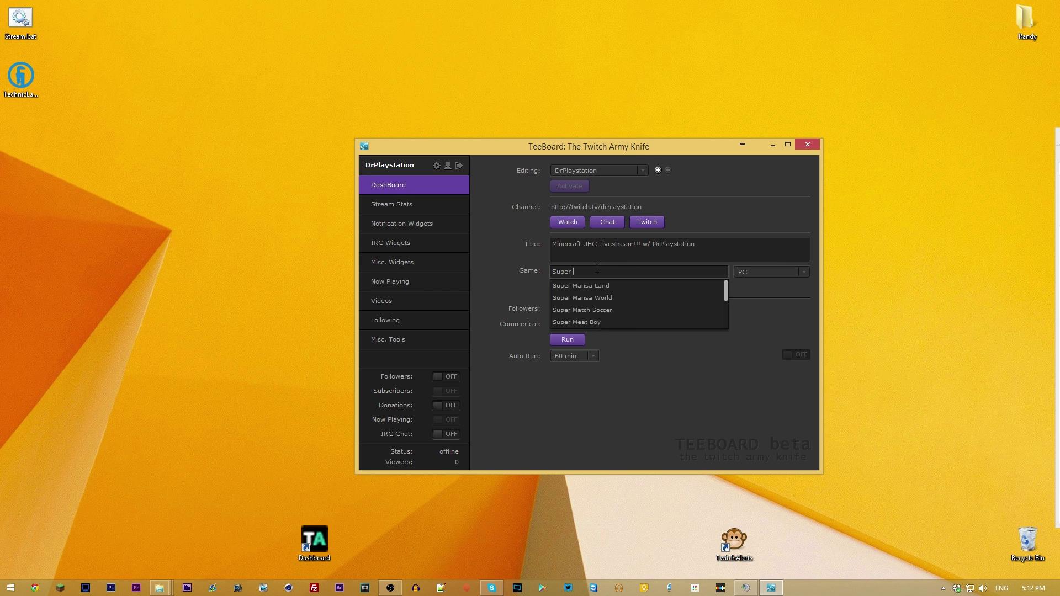
key(BackSpace)
key(BackSpace)
text(mash)
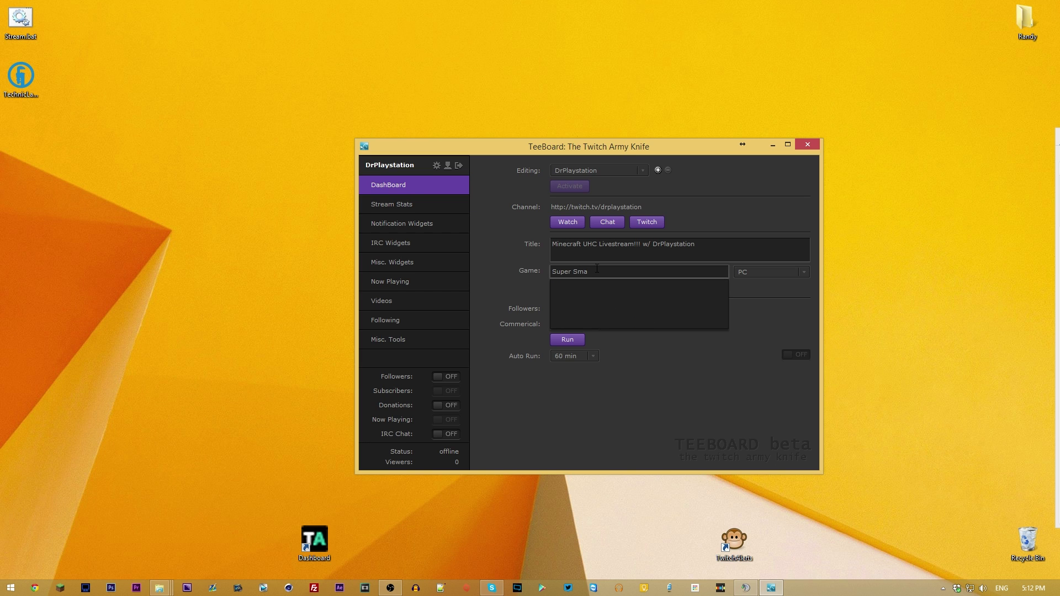
key(ctrl+a)
text(\)
key(BackSpace)
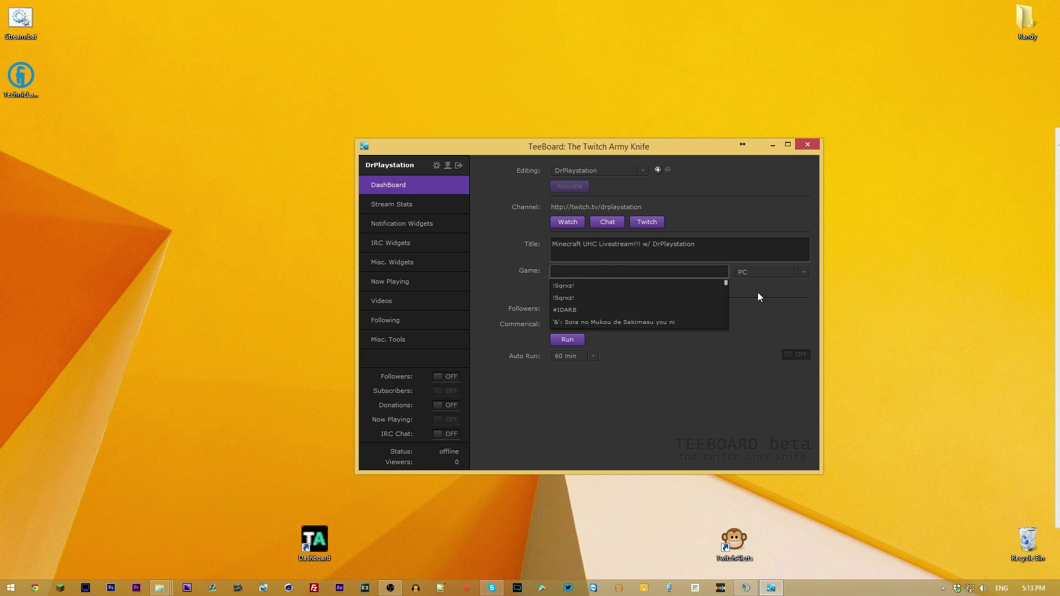
Look through the platform options beside the Game field and close the list without choosing another platform
click(770, 272)
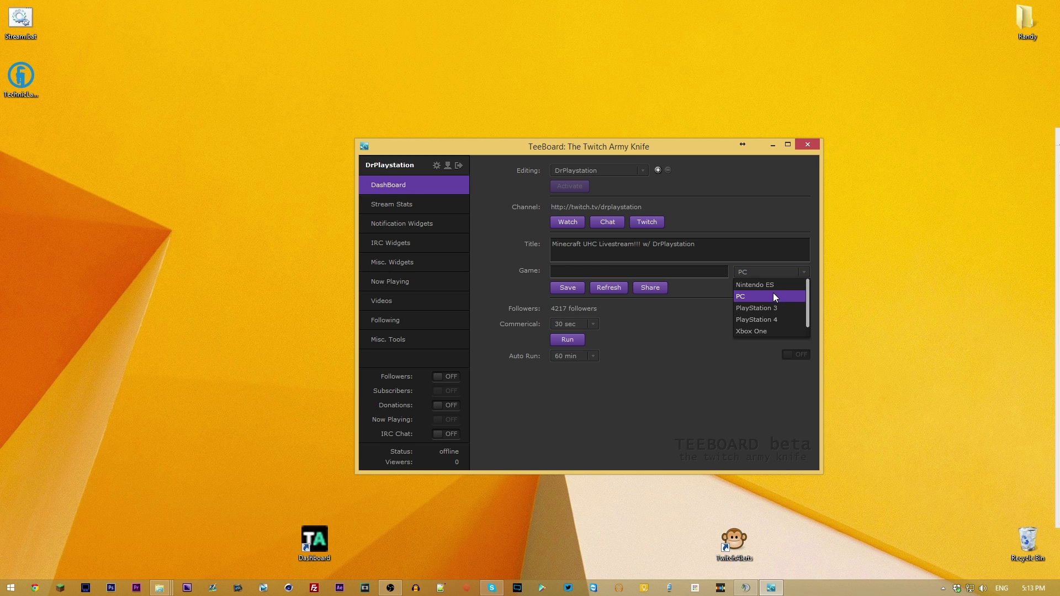
scroll(771, 324, down, 1)
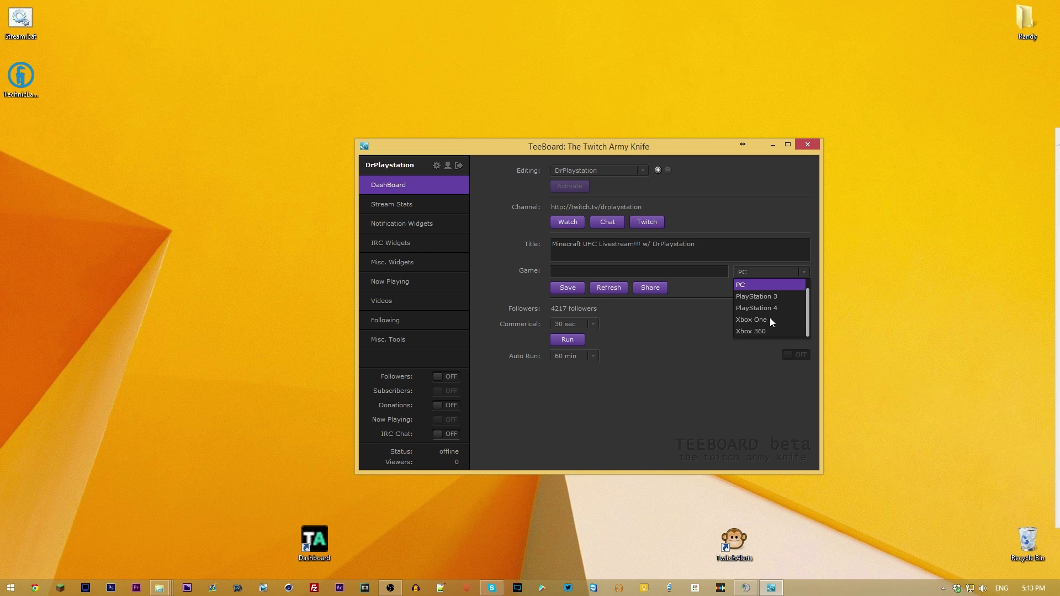
scroll(769, 322, up, 1)
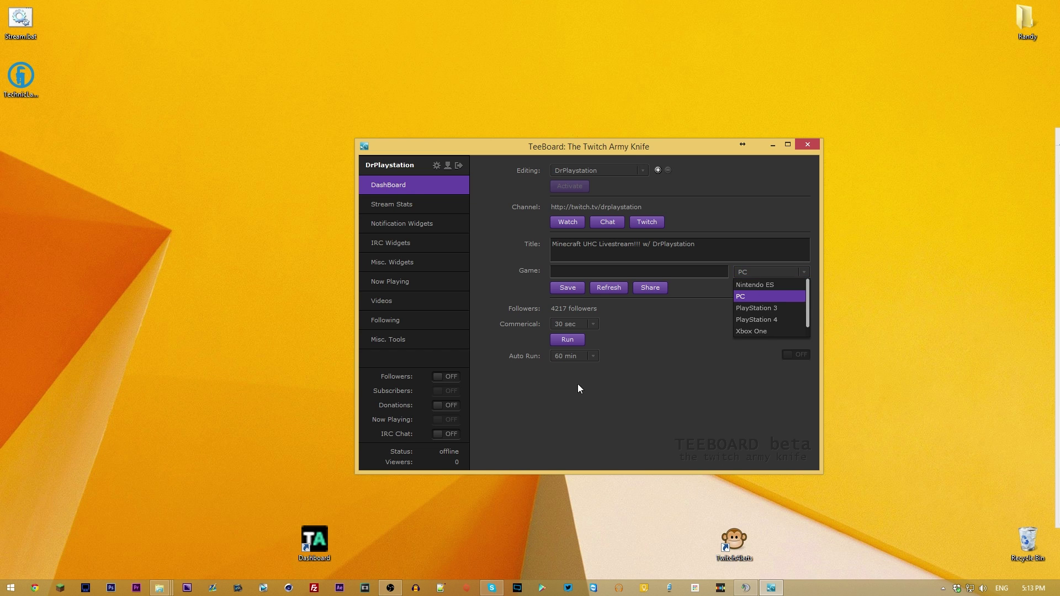
click(673, 388)
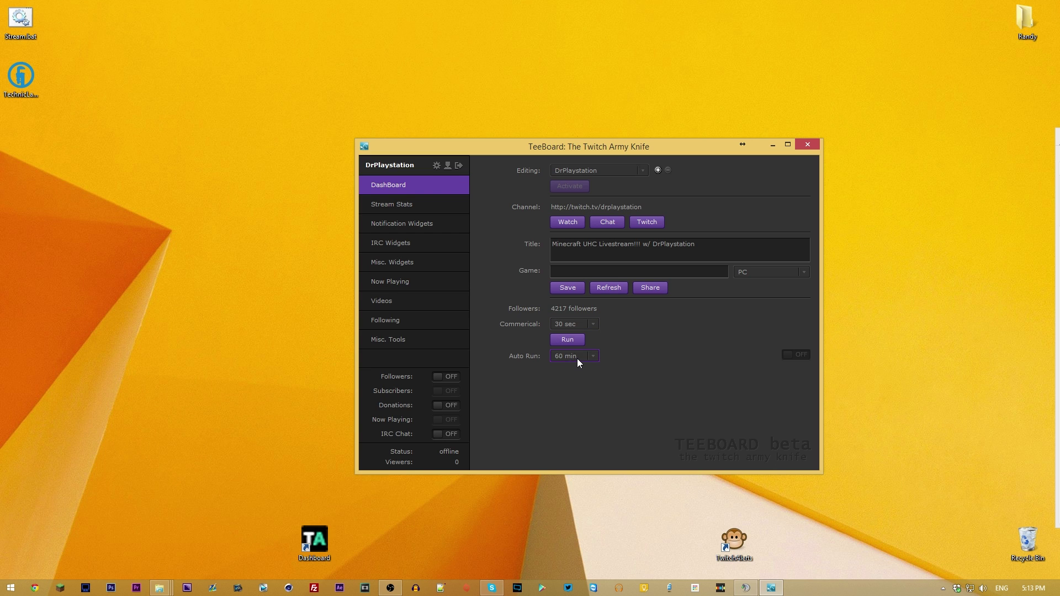
View the Stream Stats graph and check the available update intervals without choosing a different one
click(384, 209)
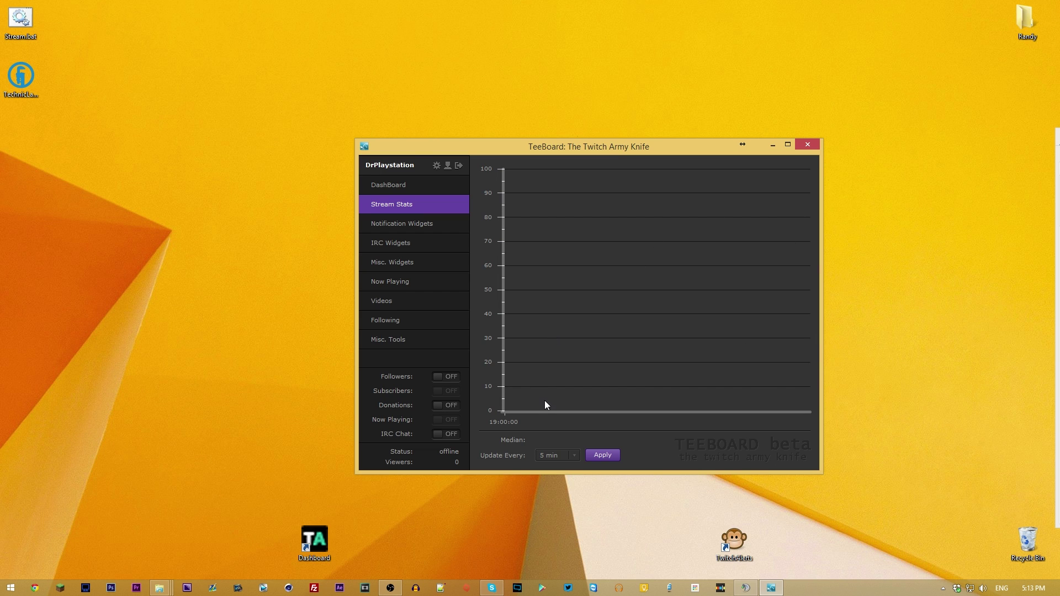
click(547, 458)
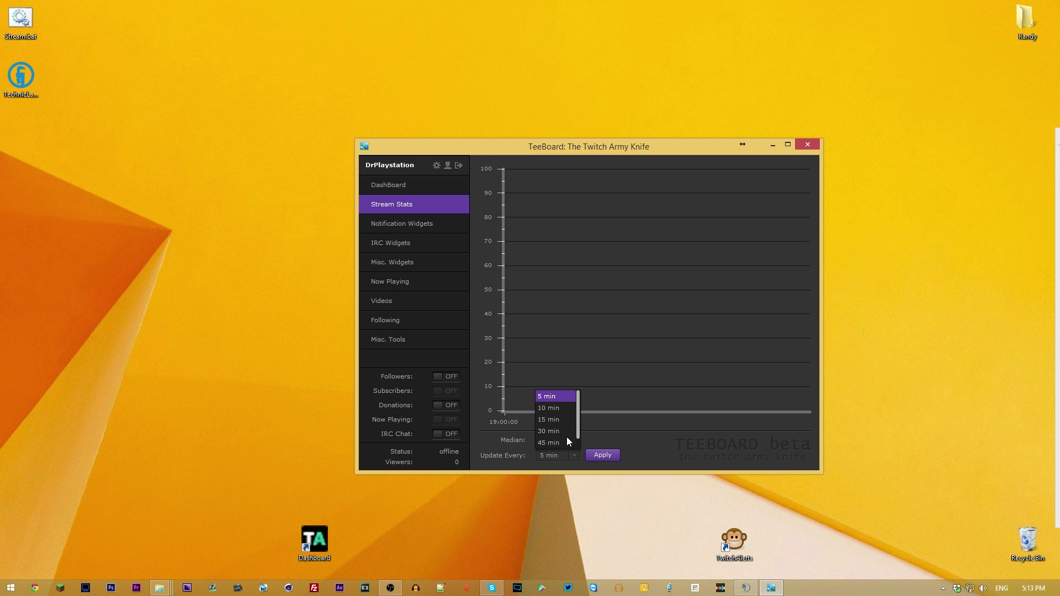
click(619, 412)
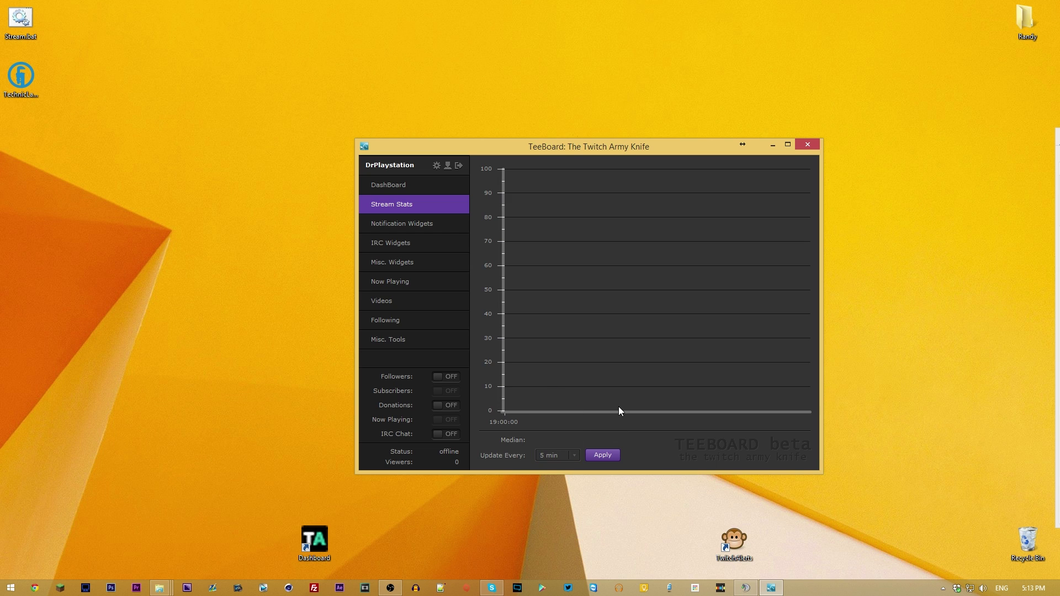
Review the follower notification widget's settings, message text and notifications folder, closing the folder window
click(402, 233)
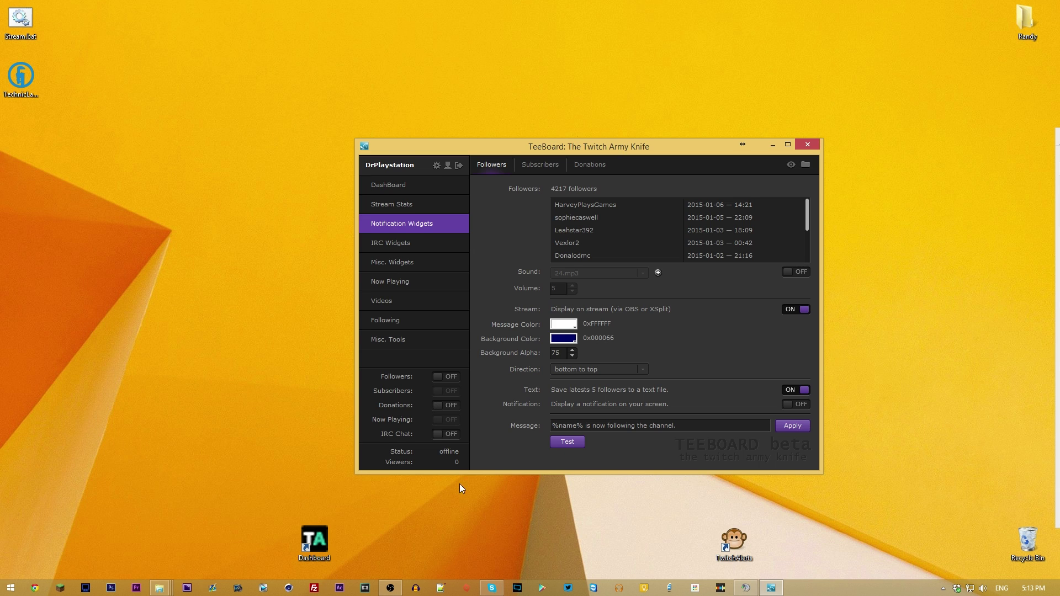
click(729, 545)
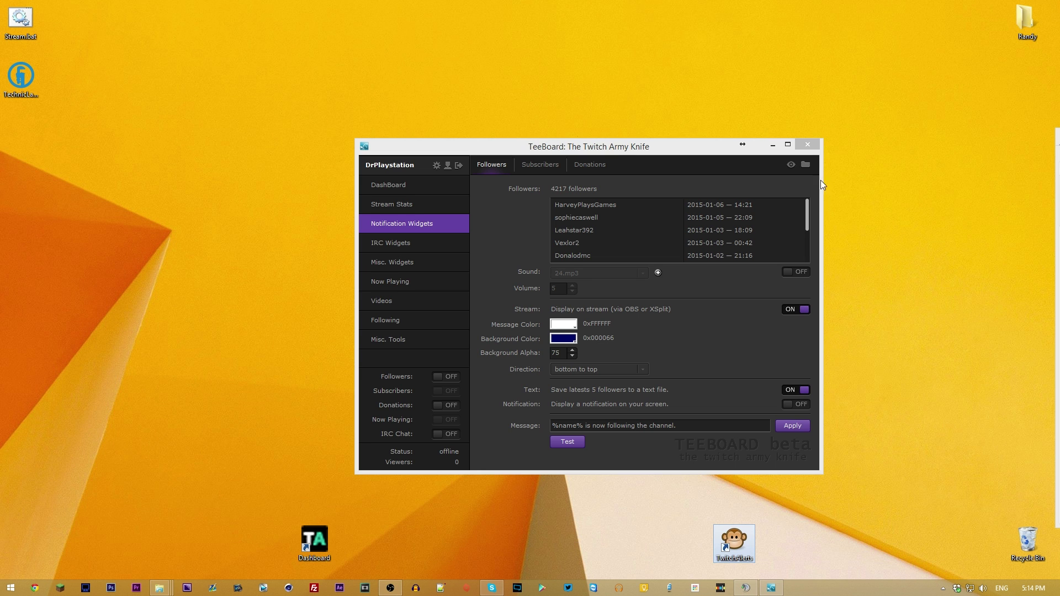
click(806, 165)
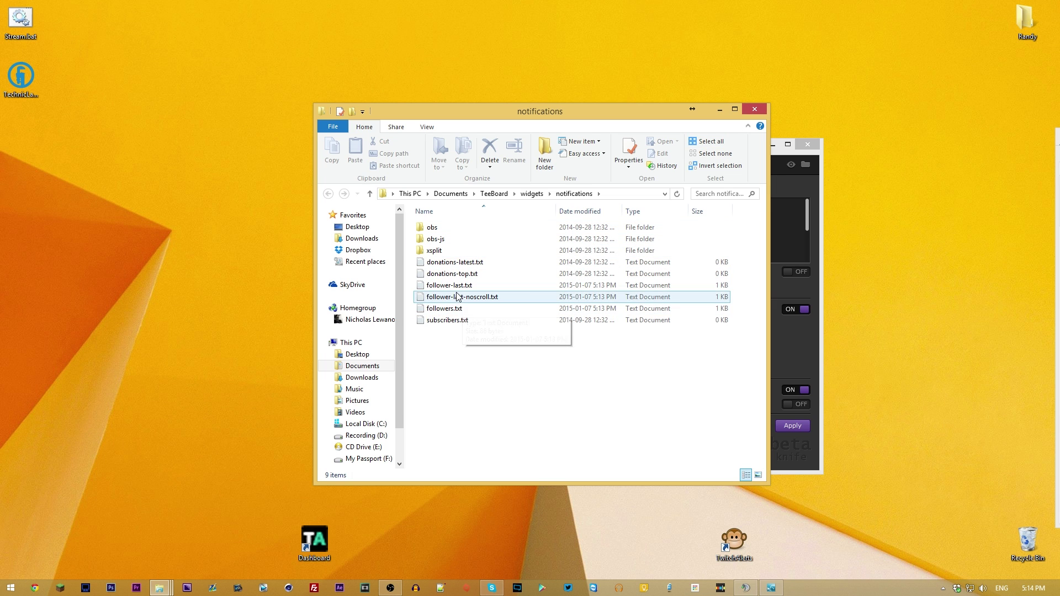
click(755, 109)
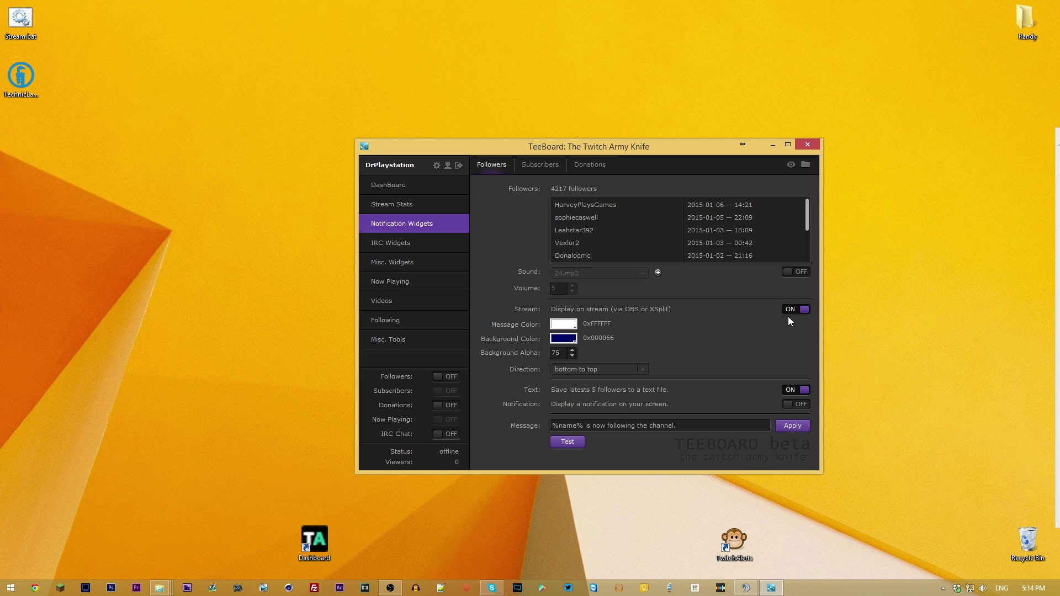
drag(704, 427, 674, 433)
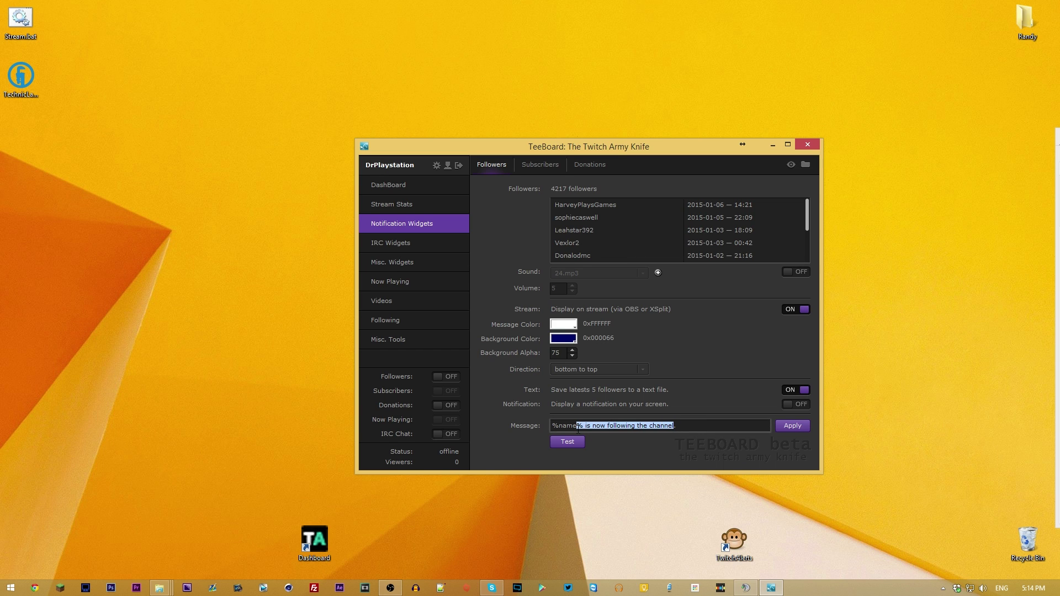
click(675, 437)
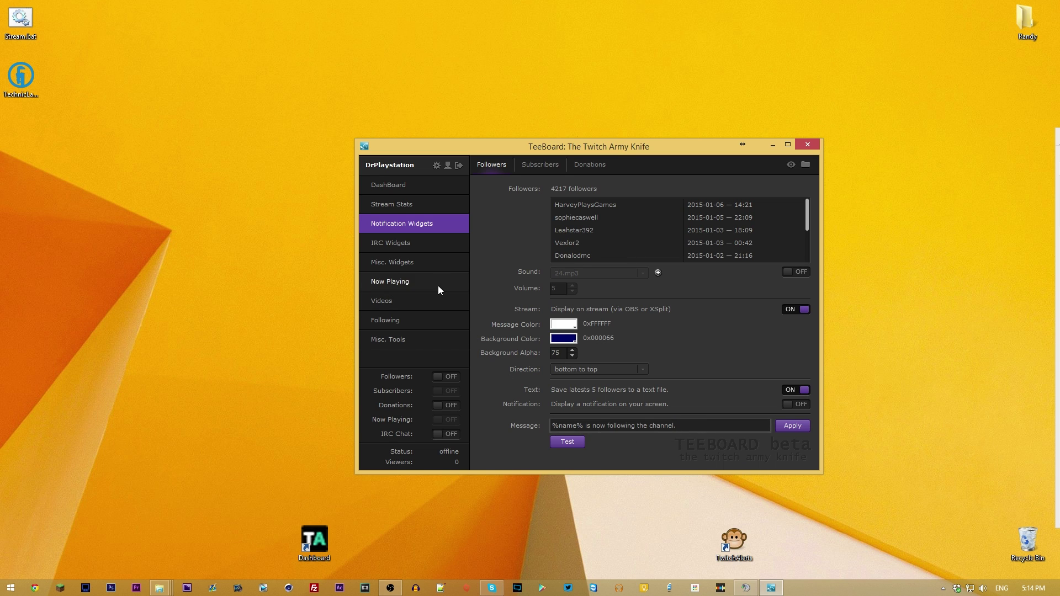
Review the Subscribers and Donations notification settings, and open the chat settings of the IRC Widgets
click(546, 167)
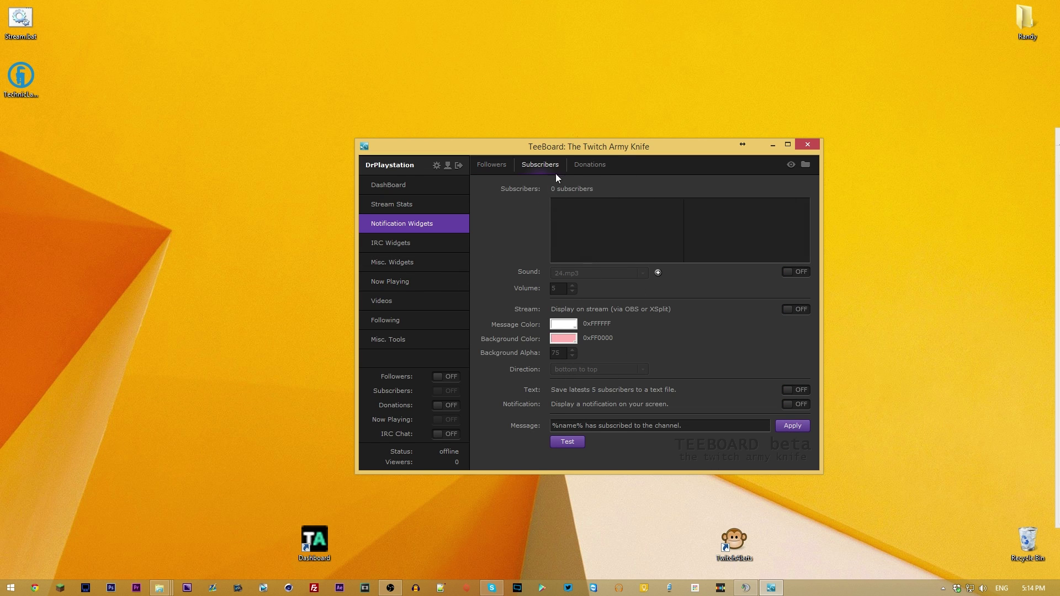
click(587, 166)
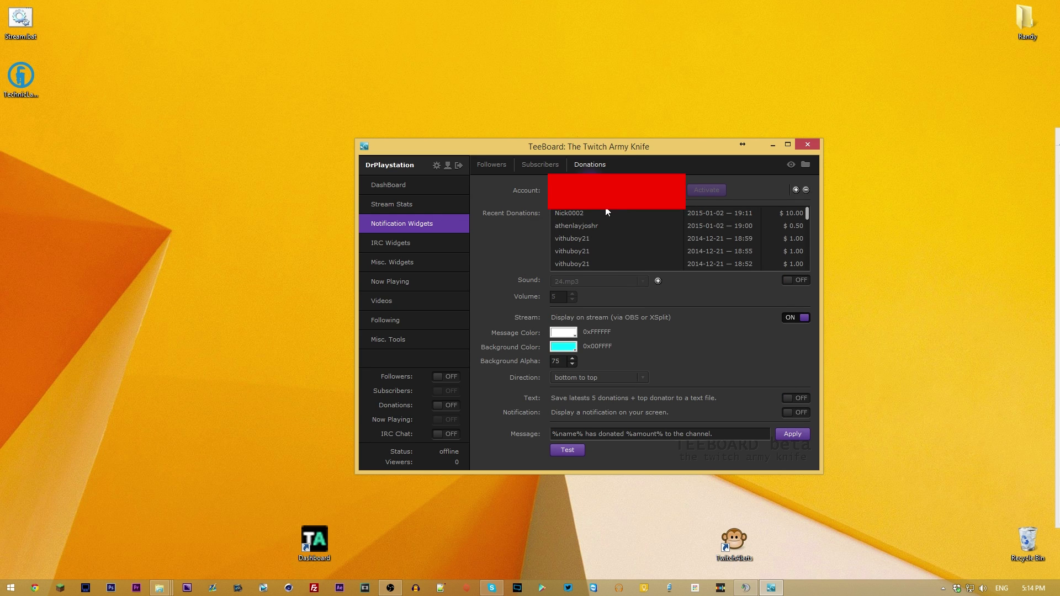
mouse_move(606, 214)
click(404, 243)
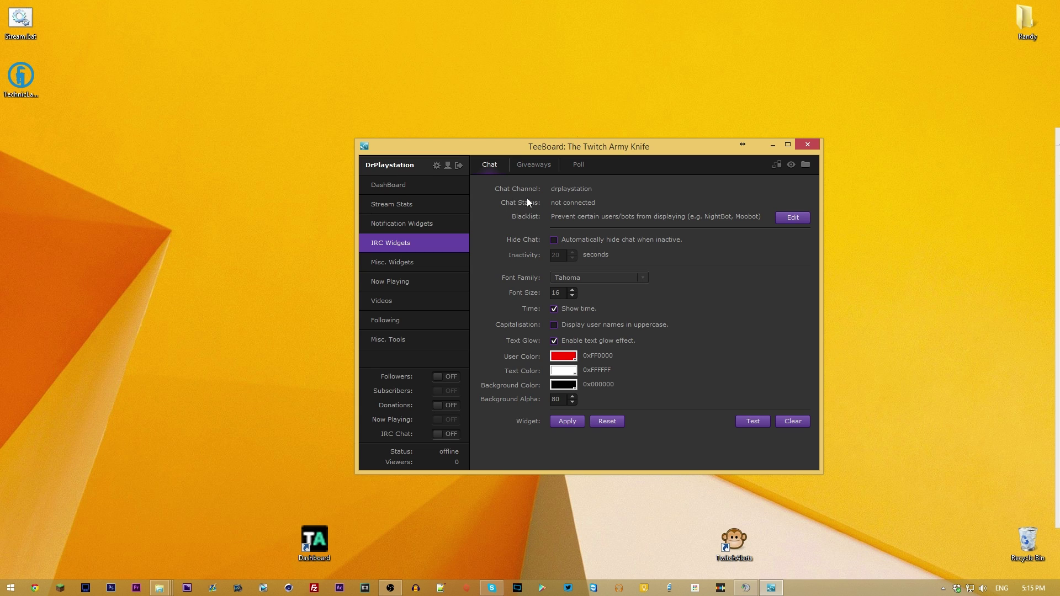
Review the IRC poll settings and the Count Down widget's Countdown, Timespan and Chrono modes, ending on Chrono
click(577, 166)
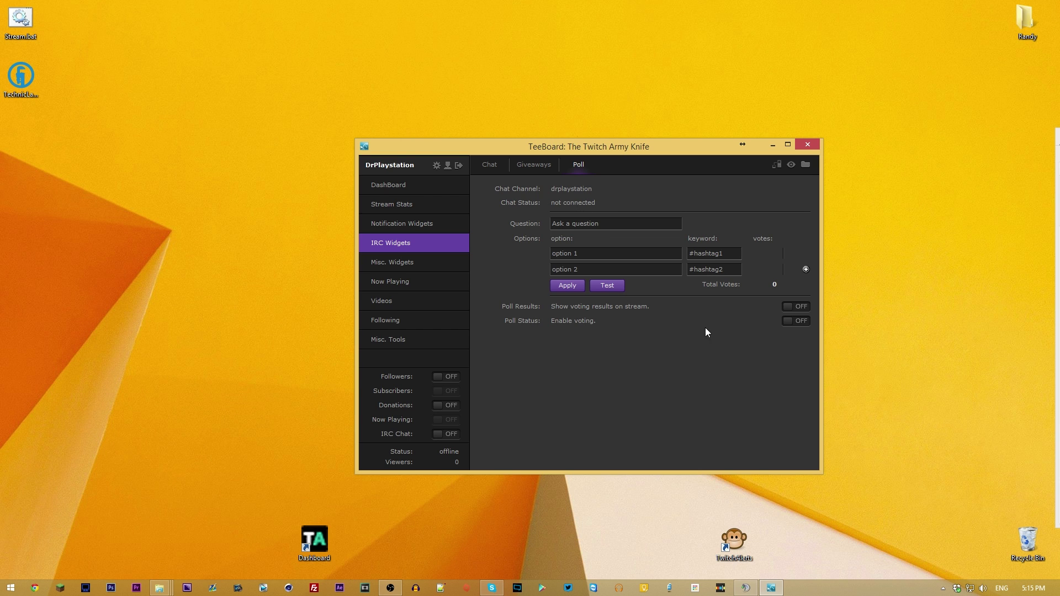
click(409, 266)
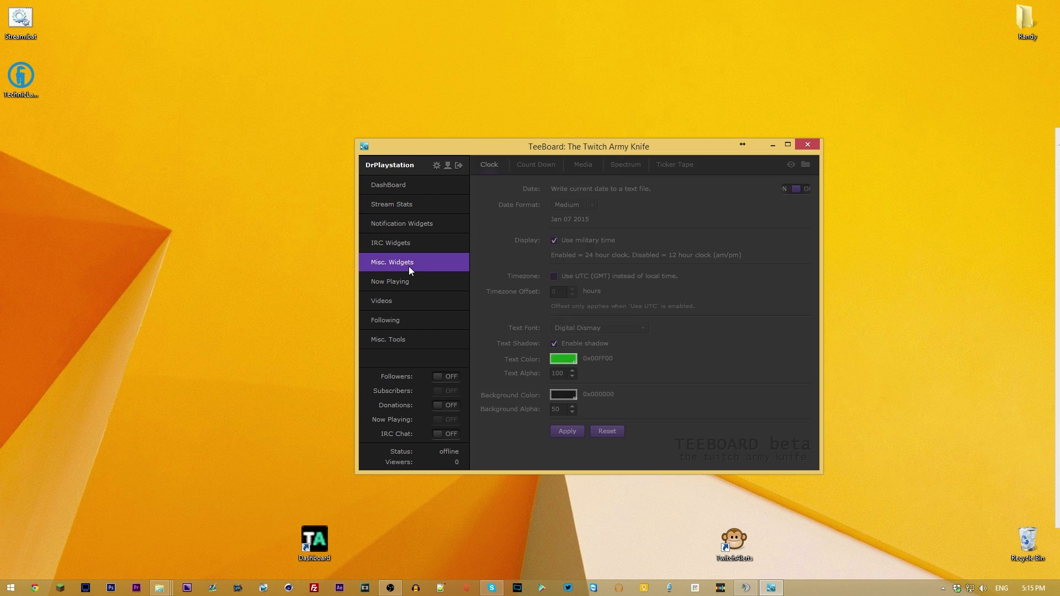
click(544, 165)
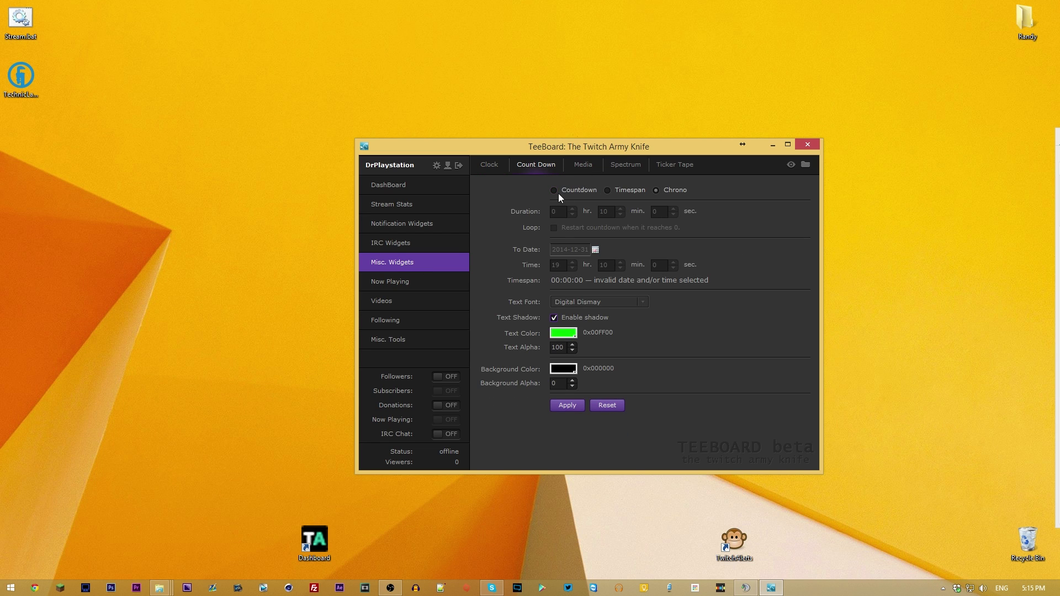
click(554, 191)
click(607, 190)
click(656, 192)
click(555, 191)
click(608, 191)
click(655, 190)
Review the Now Playing page, closing its last.fm info, and view the Videos and Following pages
click(386, 284)
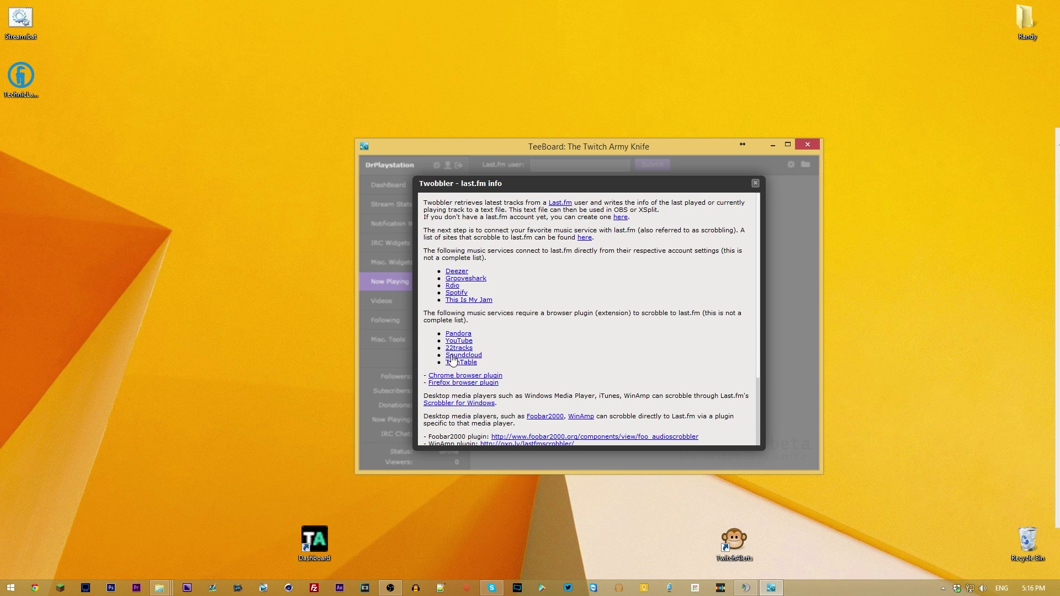
click(756, 184)
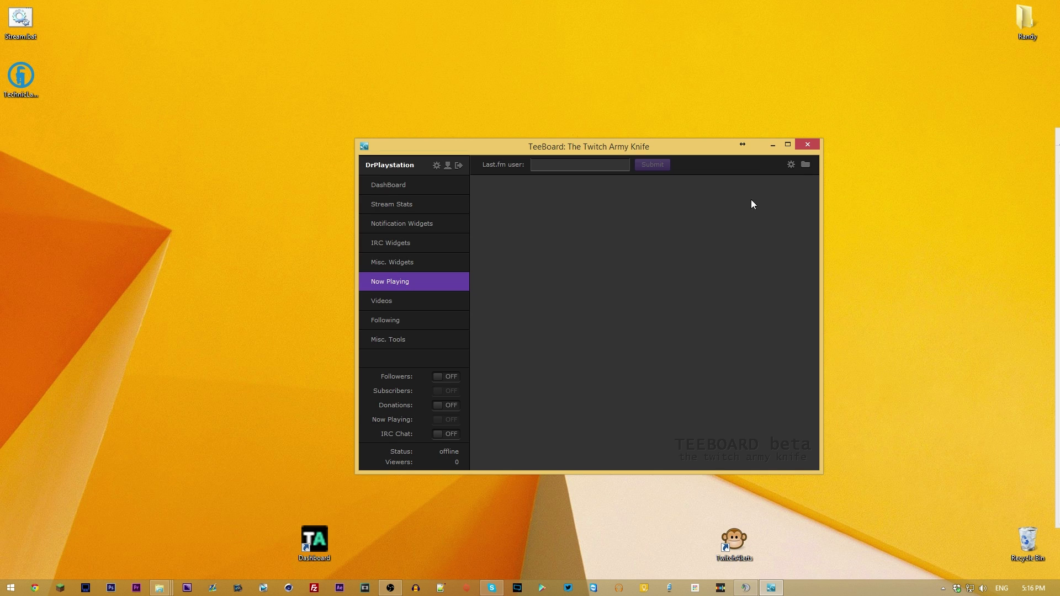
click(411, 302)
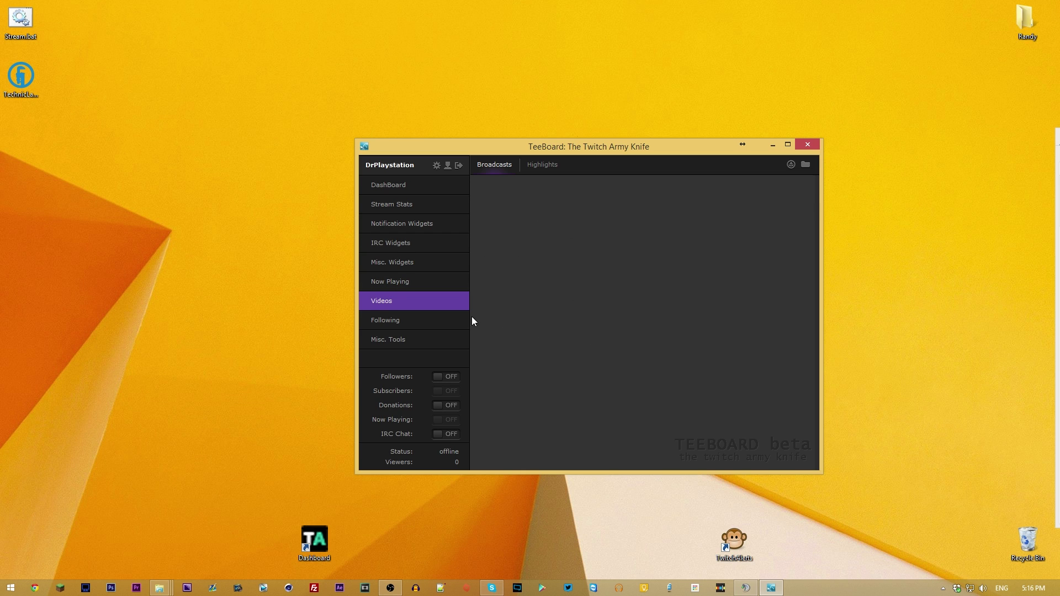
click(423, 326)
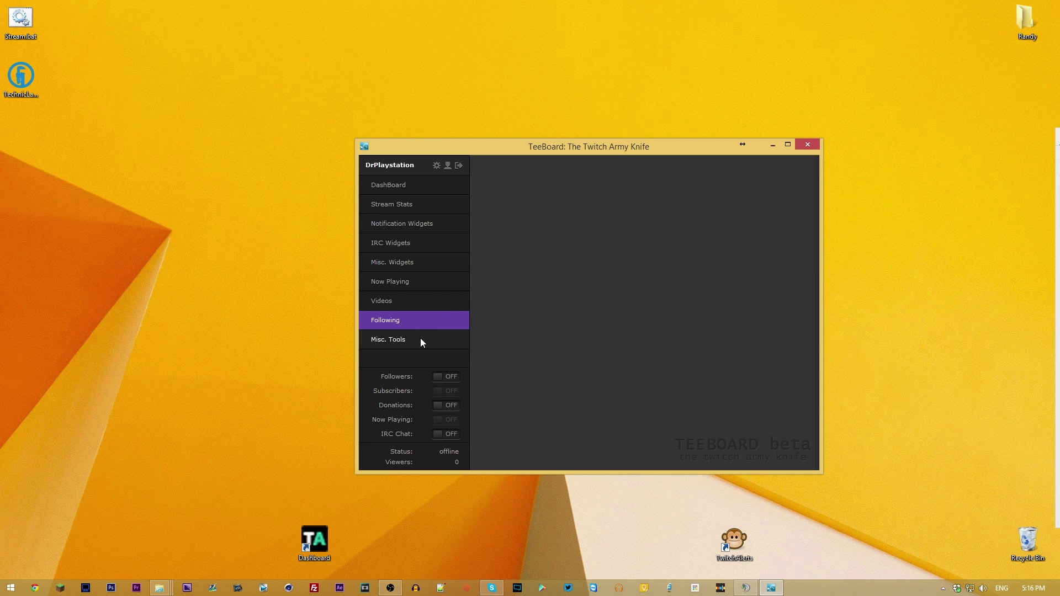
Review the bitrate calculator, channel panel designer and Nintendo ES game titles list in Misc. Tools
click(443, 340)
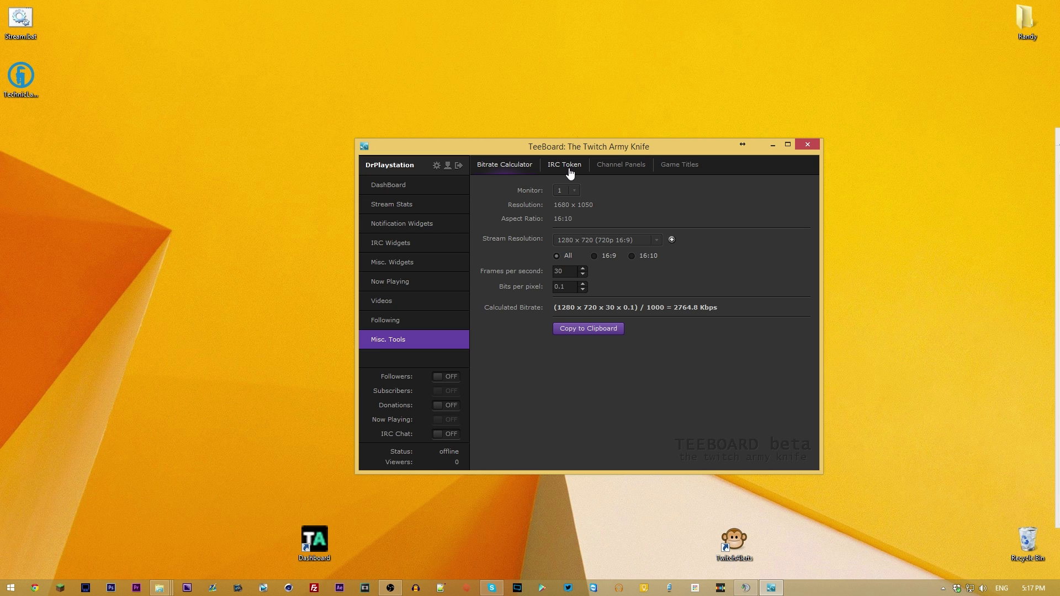
click(613, 171)
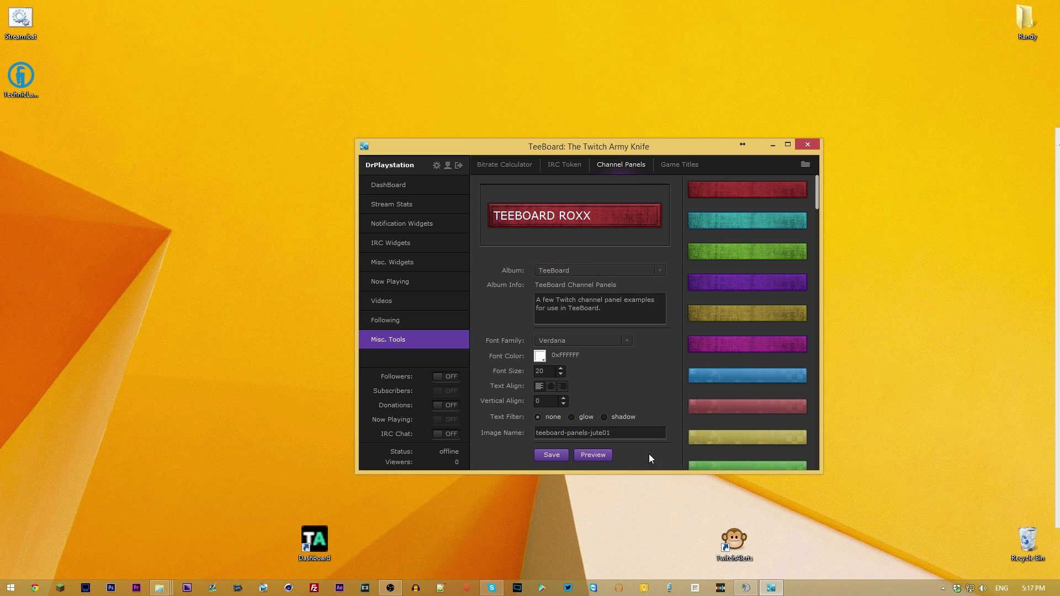
click(687, 163)
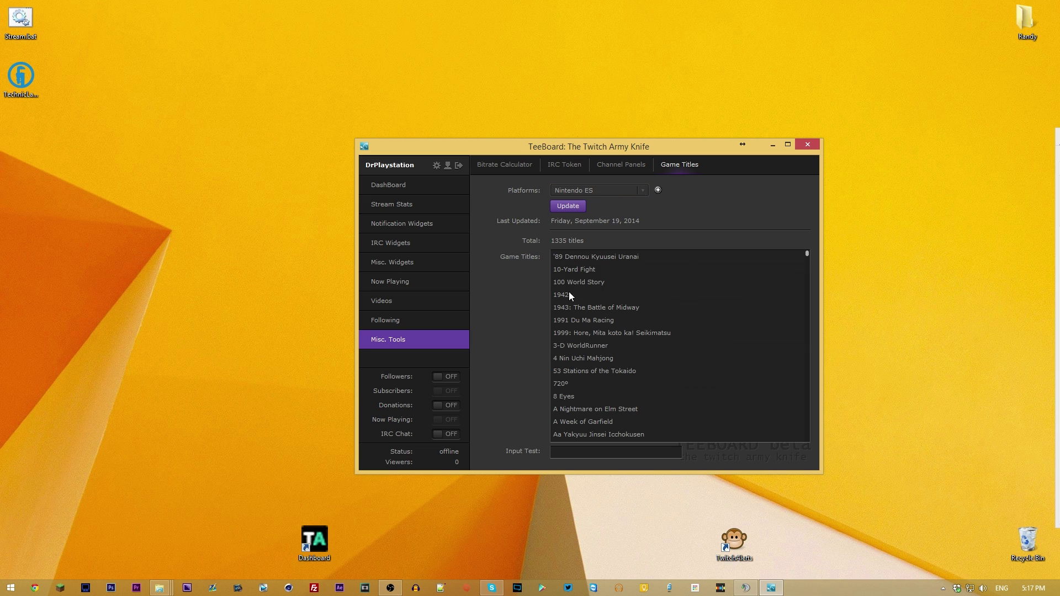
scroll(608, 389, down, 20)
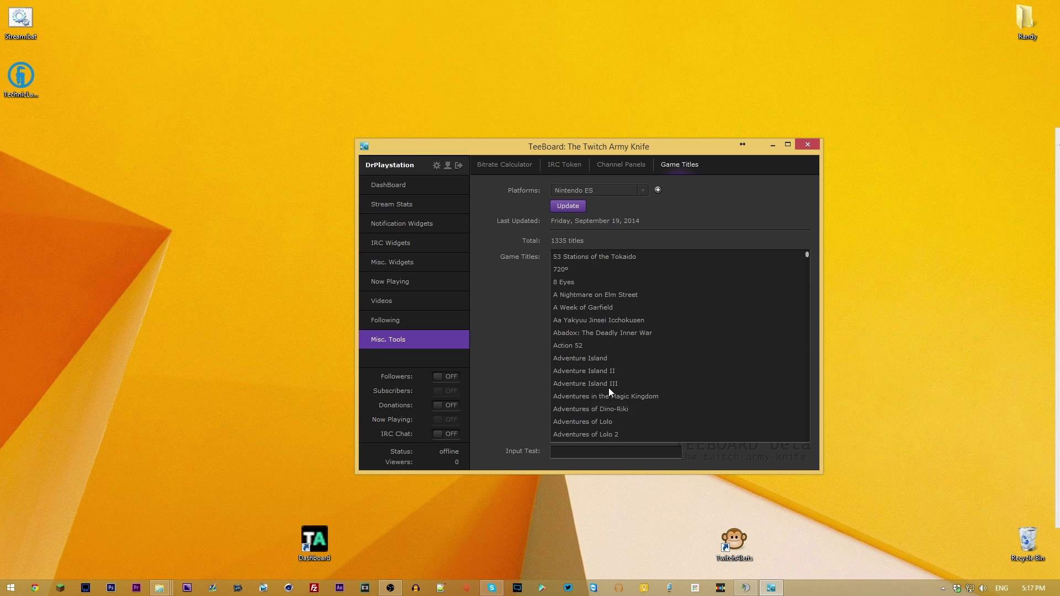
scroll(611, 389, down, 15)
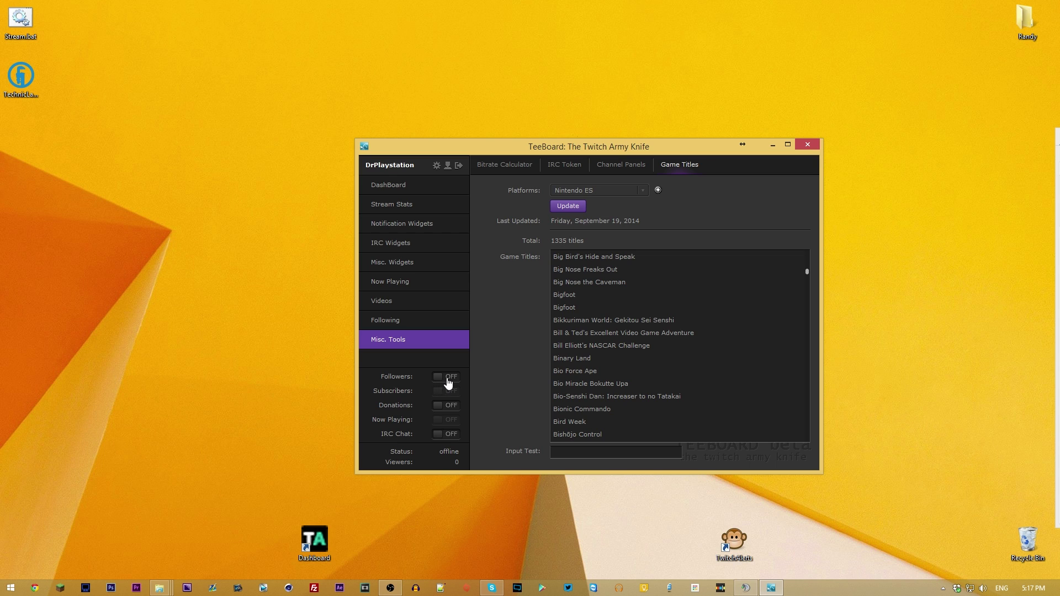
Review the Clock, Media, Spectrum and Ticker Tape settings of the Misc. Widgets
click(449, 408)
click(416, 246)
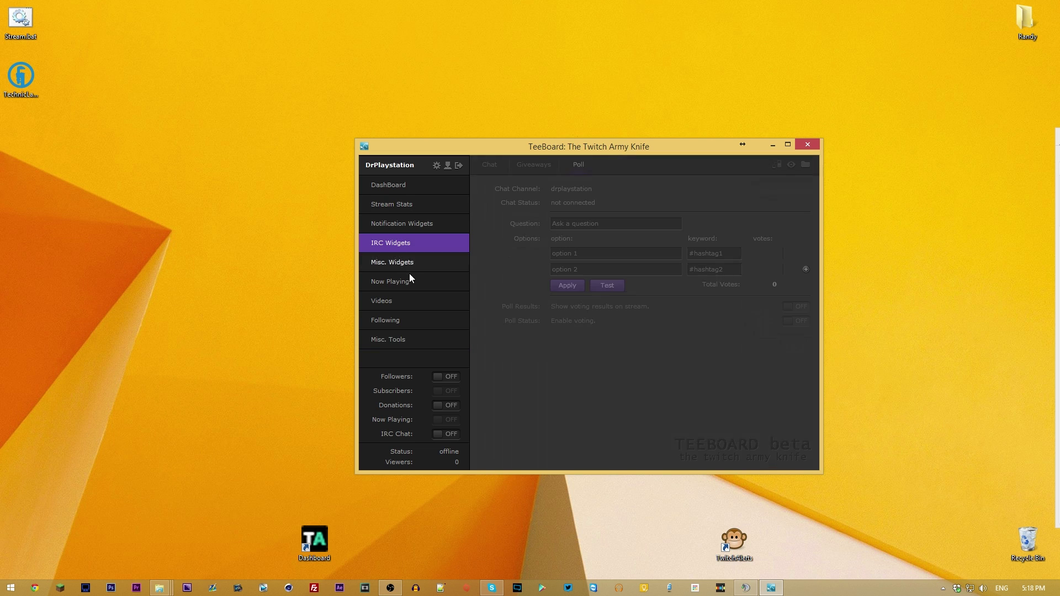
click(406, 270)
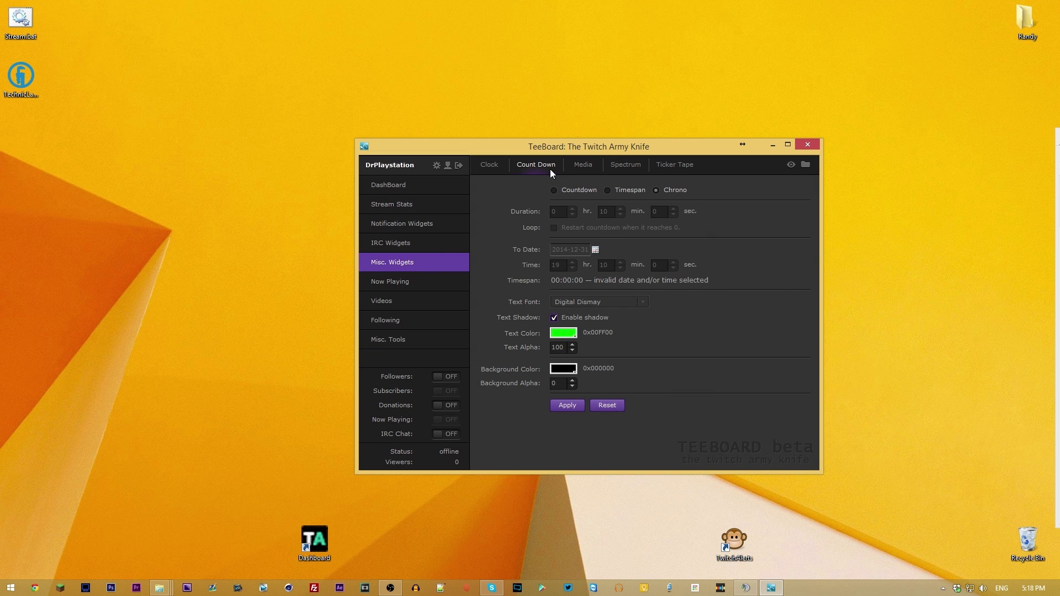
click(490, 167)
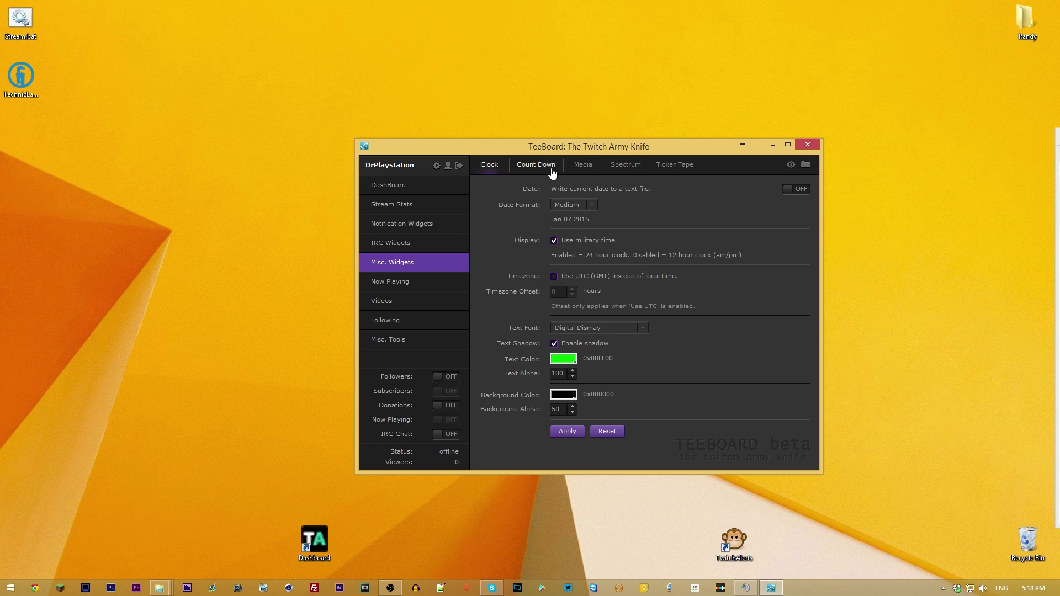
click(576, 166)
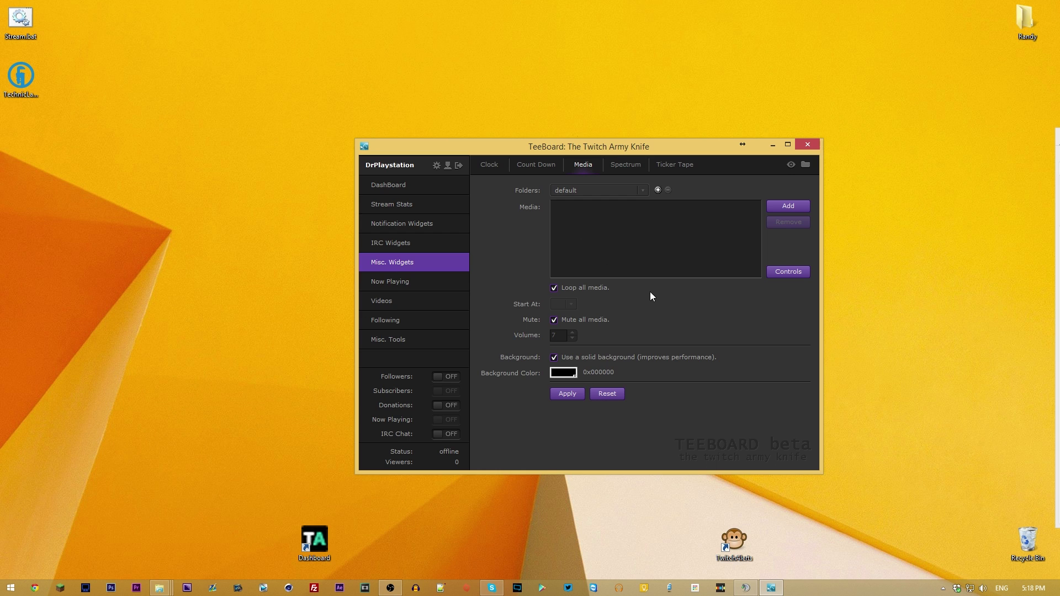
click(617, 169)
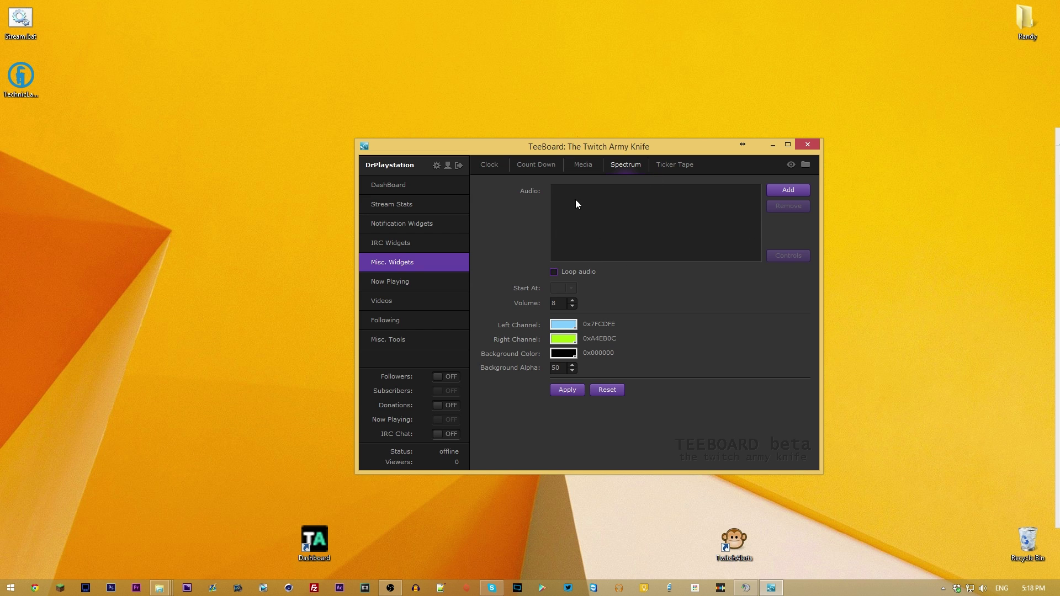
click(580, 164)
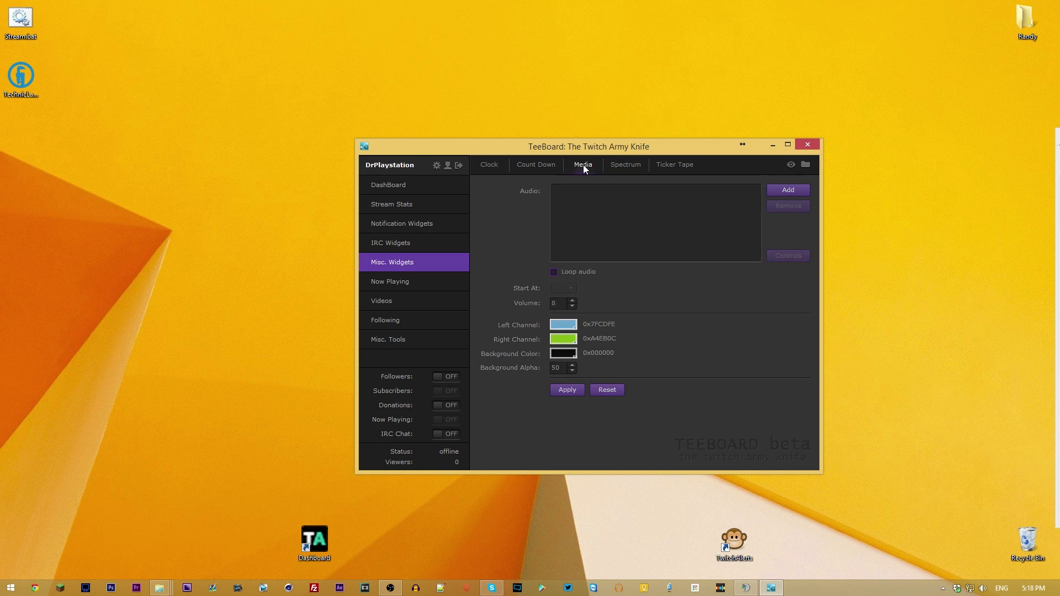
click(621, 165)
click(671, 164)
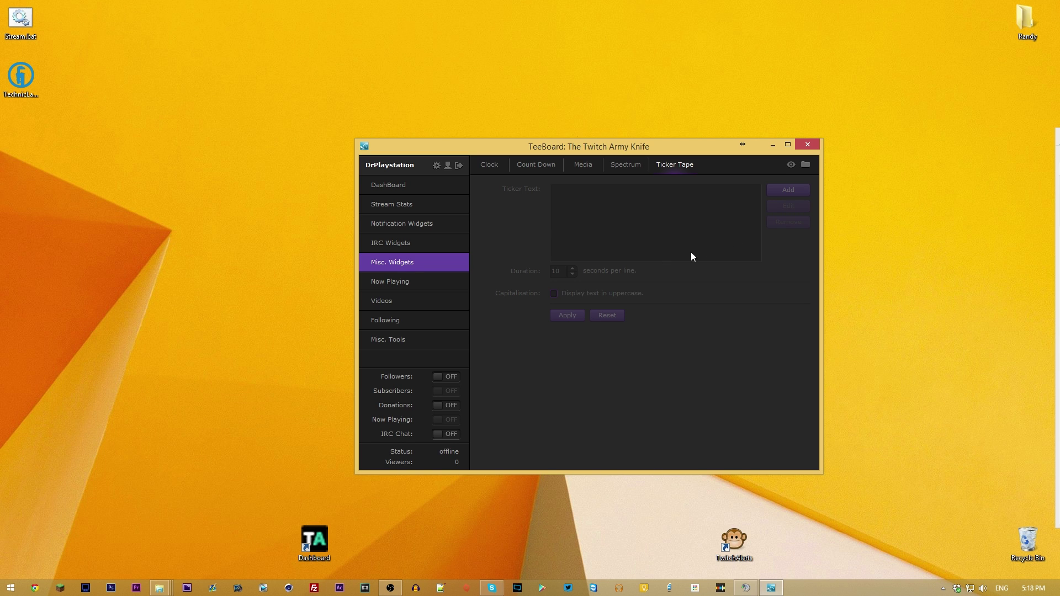
View the stream key and authorized users dialogs from the dashboard, closing each without revealing or copying the hidden values
click(377, 186)
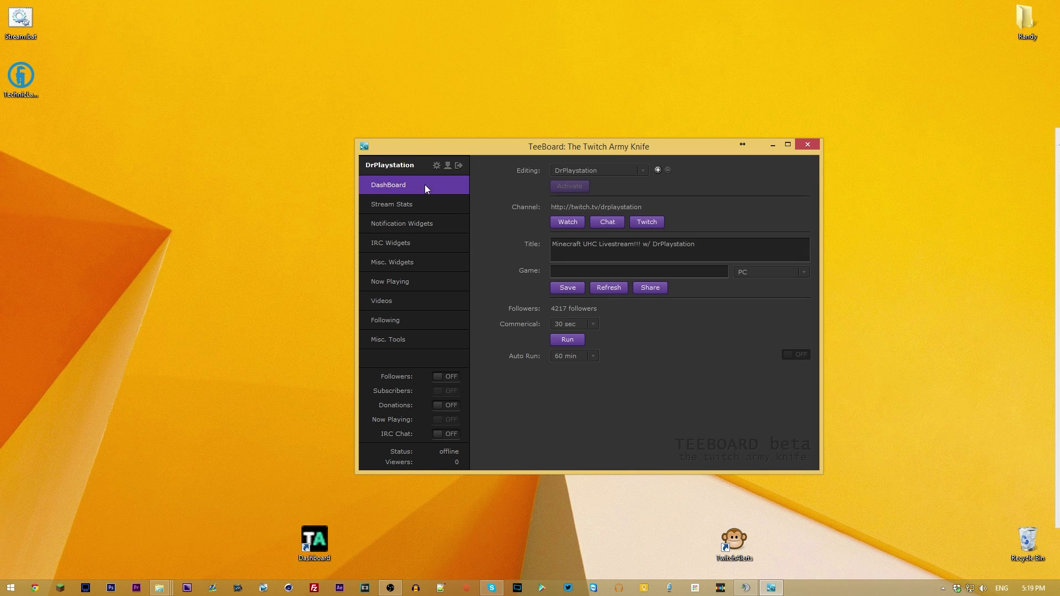
click(438, 166)
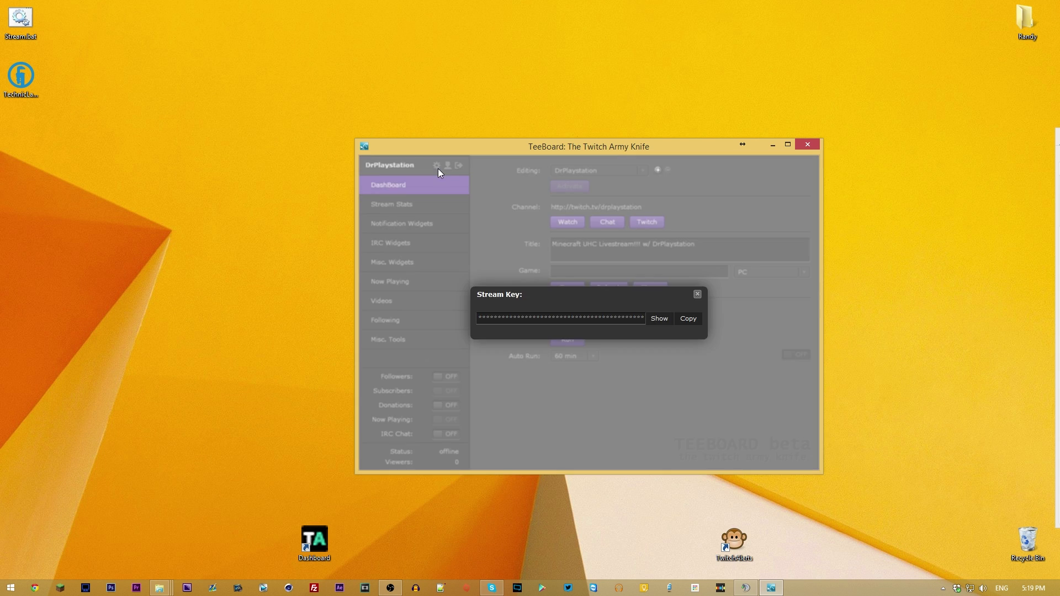
click(698, 295)
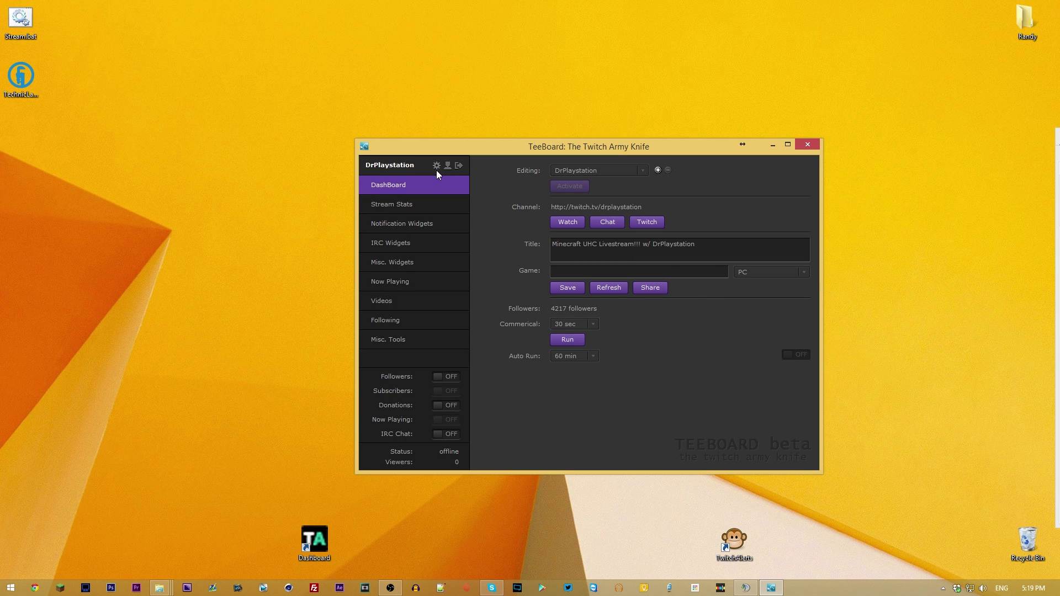
click(437, 165)
click(697, 295)
click(447, 167)
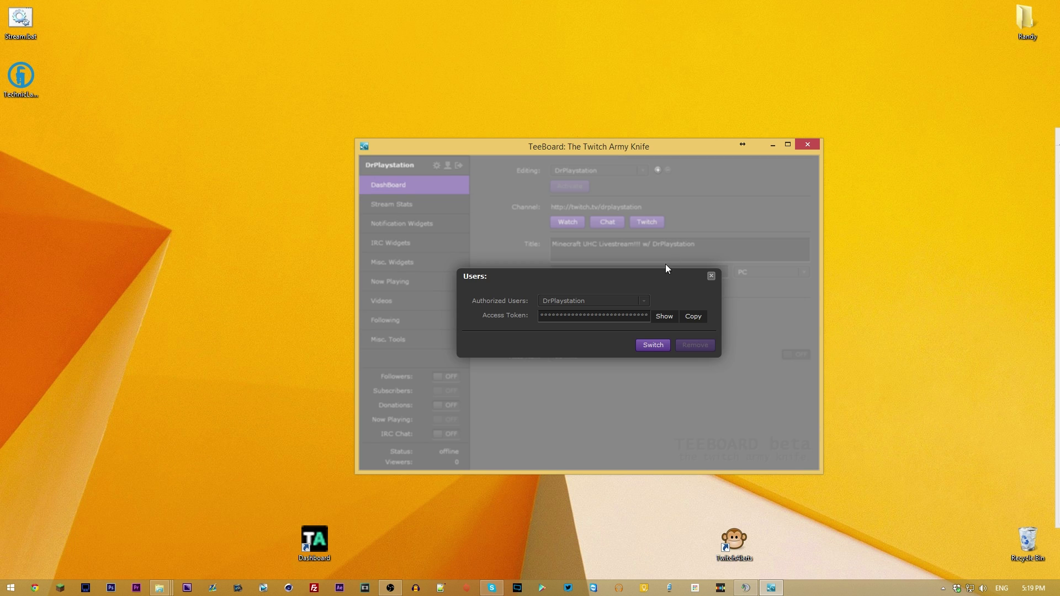
click(711, 276)
Switch to Open Broadcaster Software, enable the CLR Browser Example source in the Recording scene, and arrange its window beside TeeBoard
key(alt+Tab)
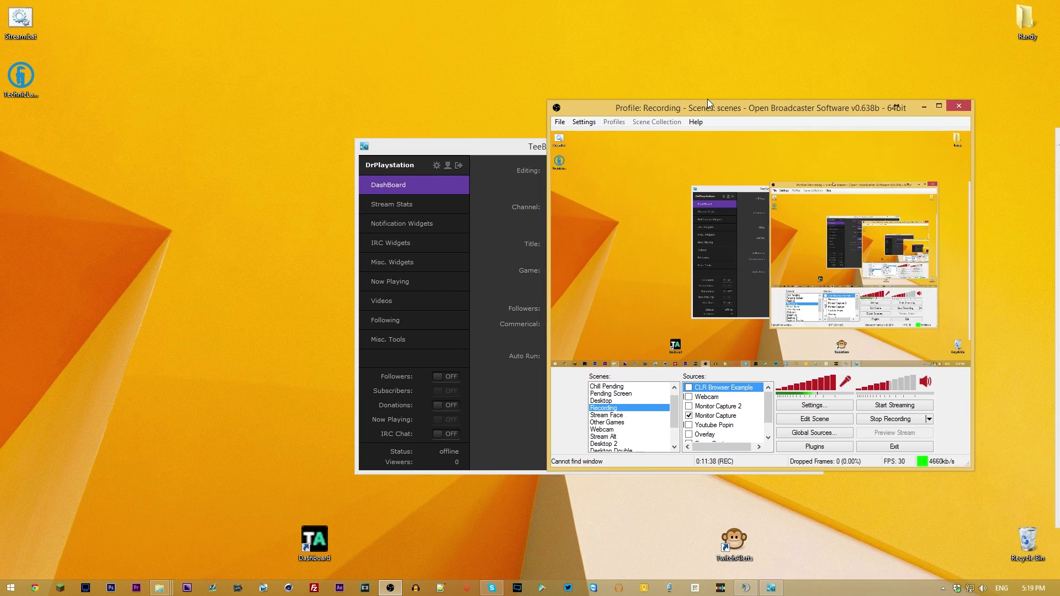
drag(708, 98, 704, 67)
click(686, 357)
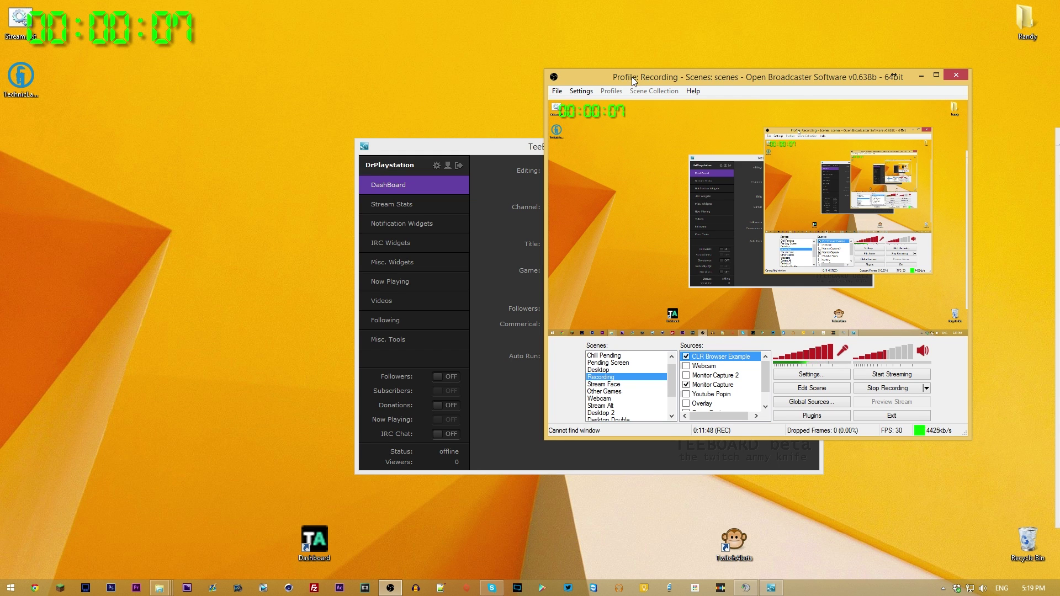
drag(634, 79, 812, 91)
drag(602, 150, 412, 110)
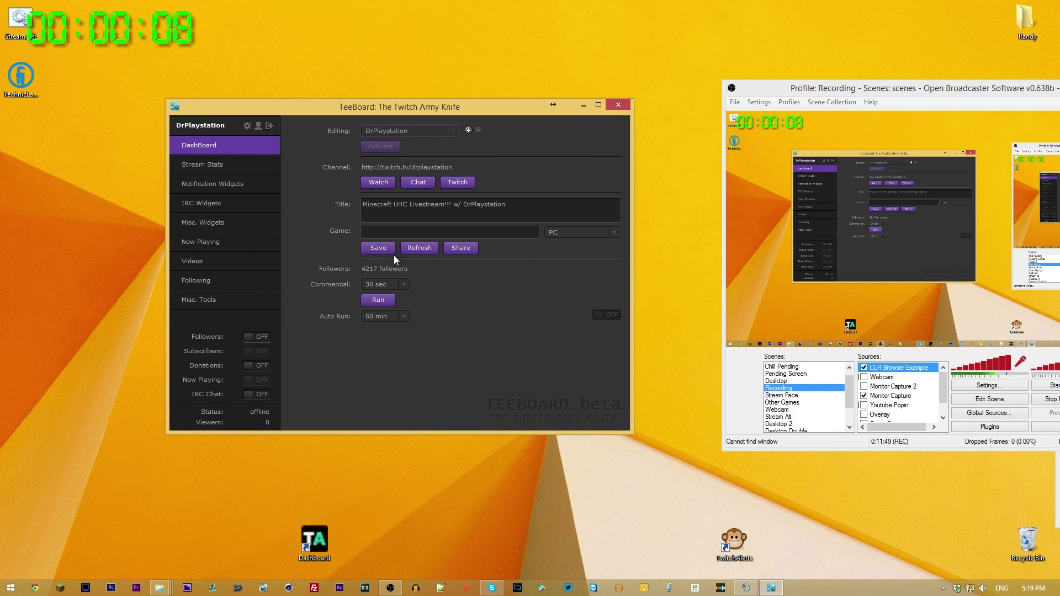
Switch TeeBoard's Count Down widget from Chrono to Countdown mode and apply the setting
click(221, 221)
click(352, 125)
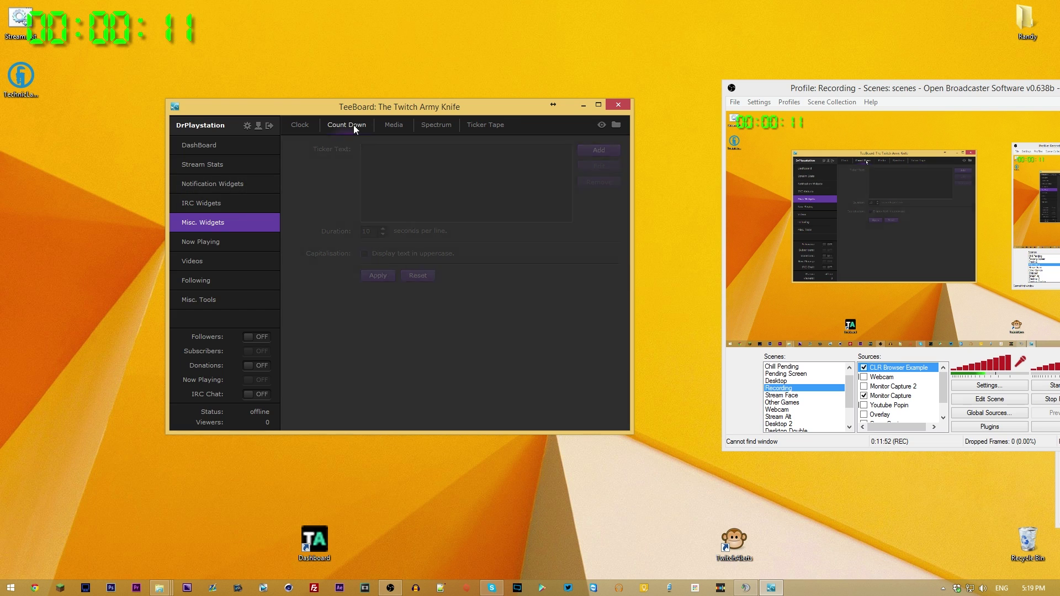
click(366, 151)
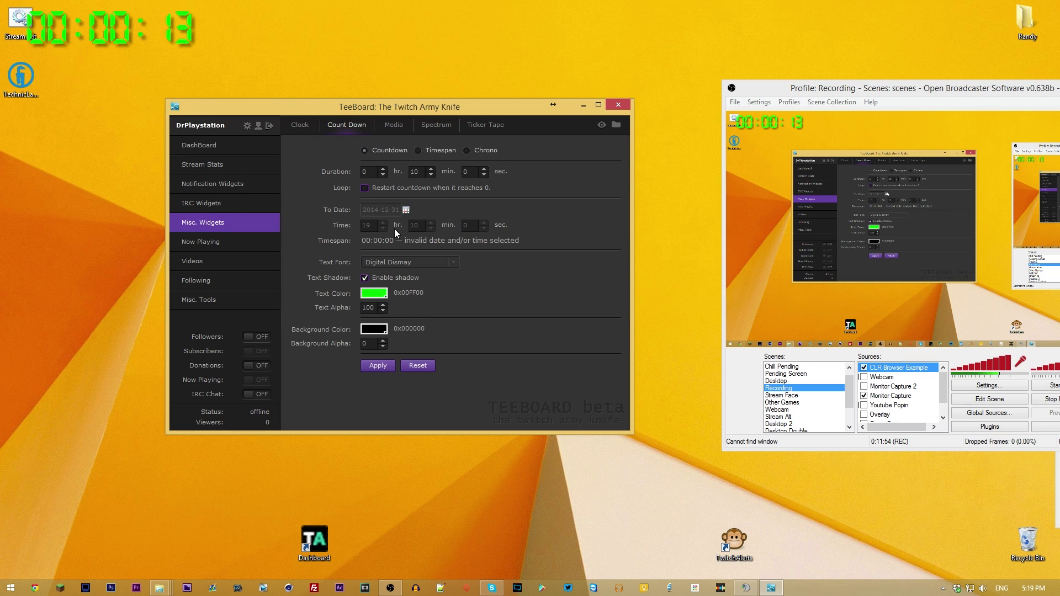
click(378, 364)
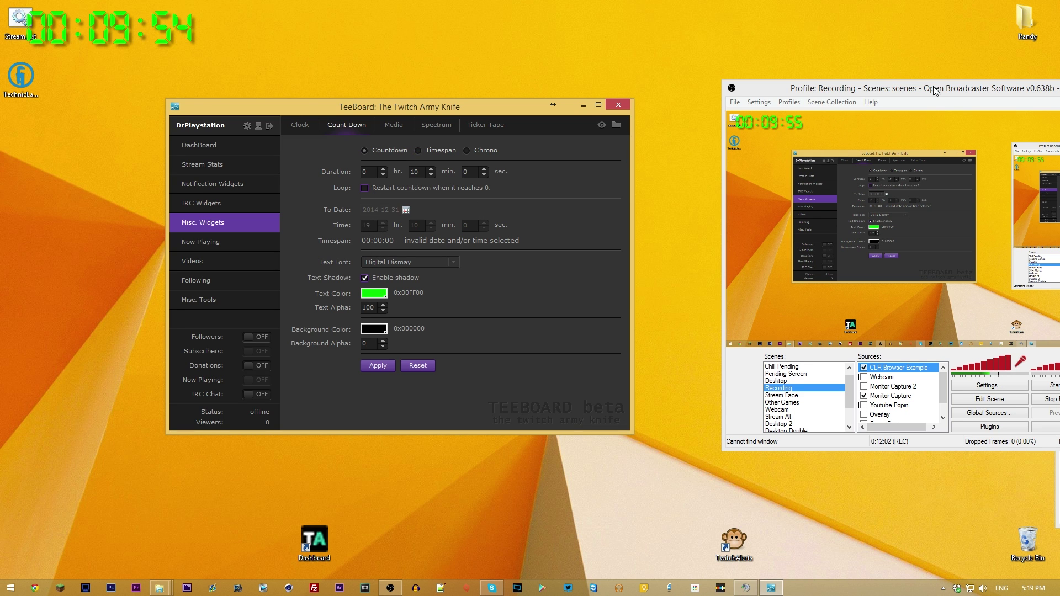
Open the CLR Browser Example source's properties in Open Broadcaster Software and examine the URL path to the countdown widget file
drag(935, 95, 608, 73)
right_click(549, 348)
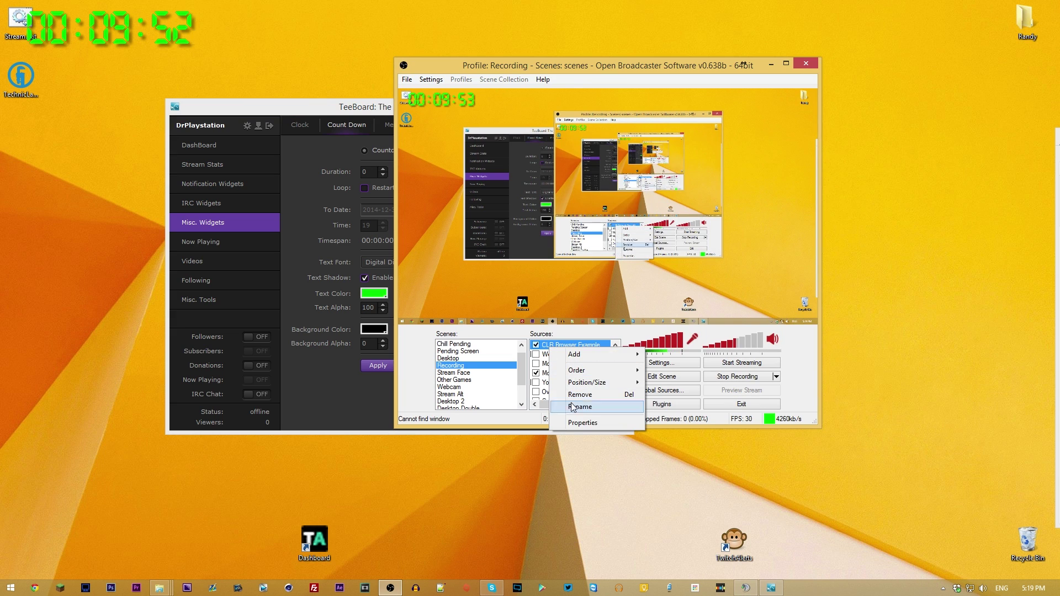
click(579, 423)
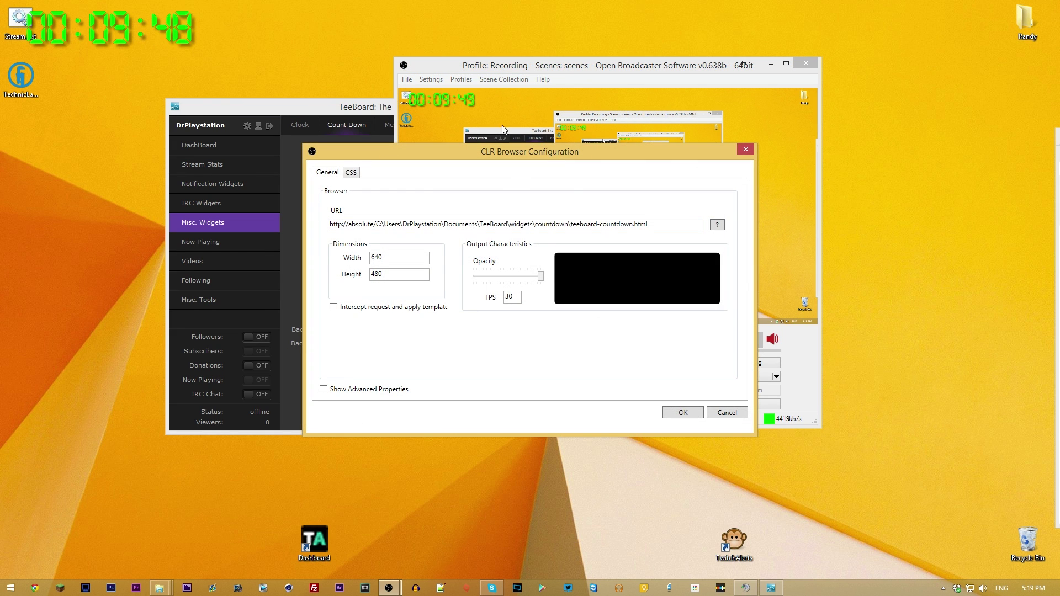
triple_click(370, 224)
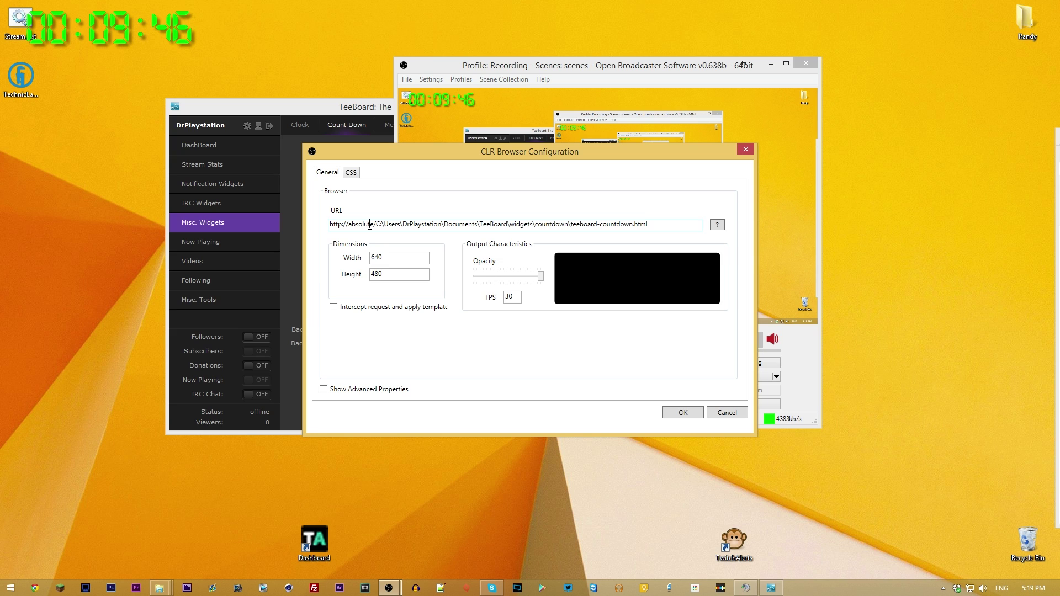
click(380, 226)
drag(376, 224, 561, 221)
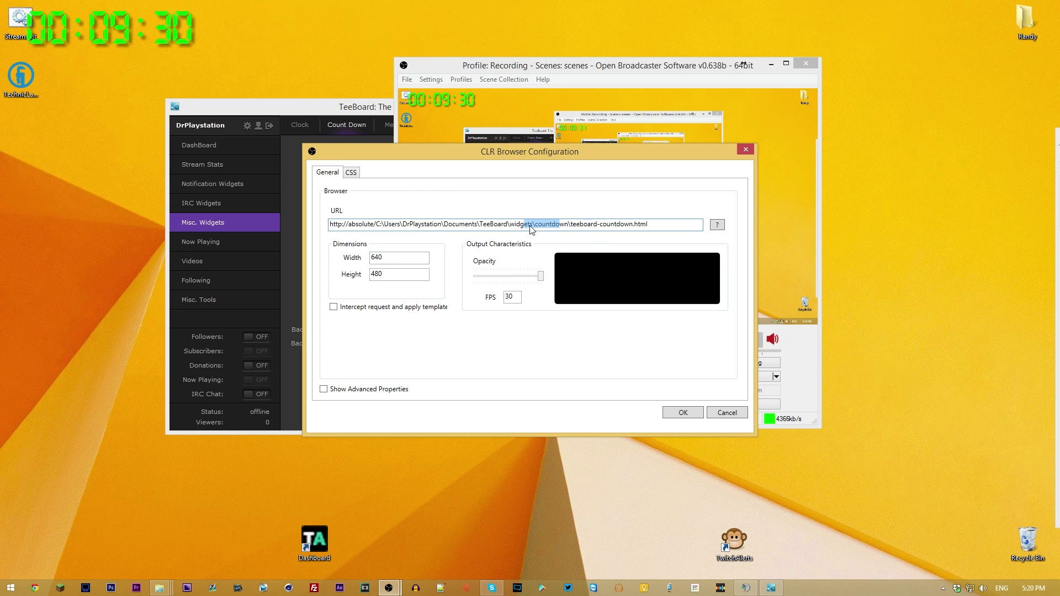
Switch to a new File Explorer window, browse to Documents > TeeBoard > widgets, and place it beside the CLR Browser Configuration dialog
right_click(159, 588)
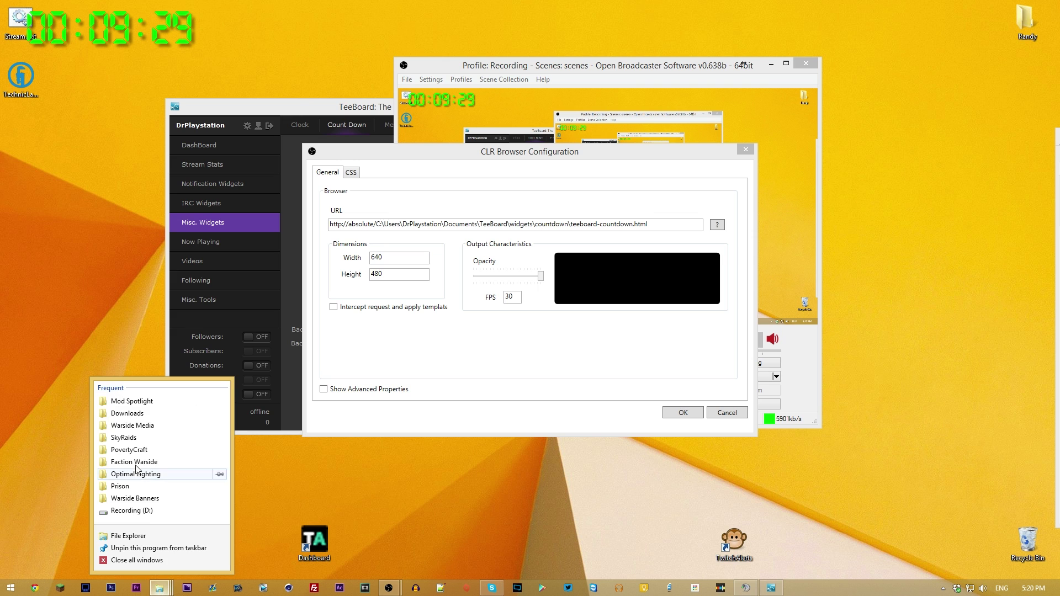
click(131, 535)
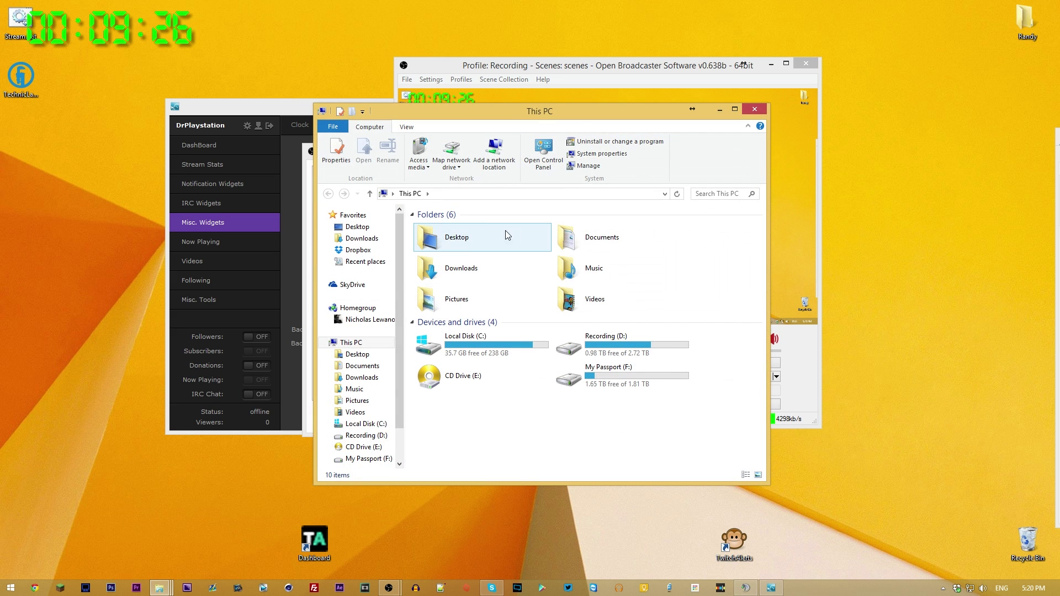
drag(536, 111, 780, 117)
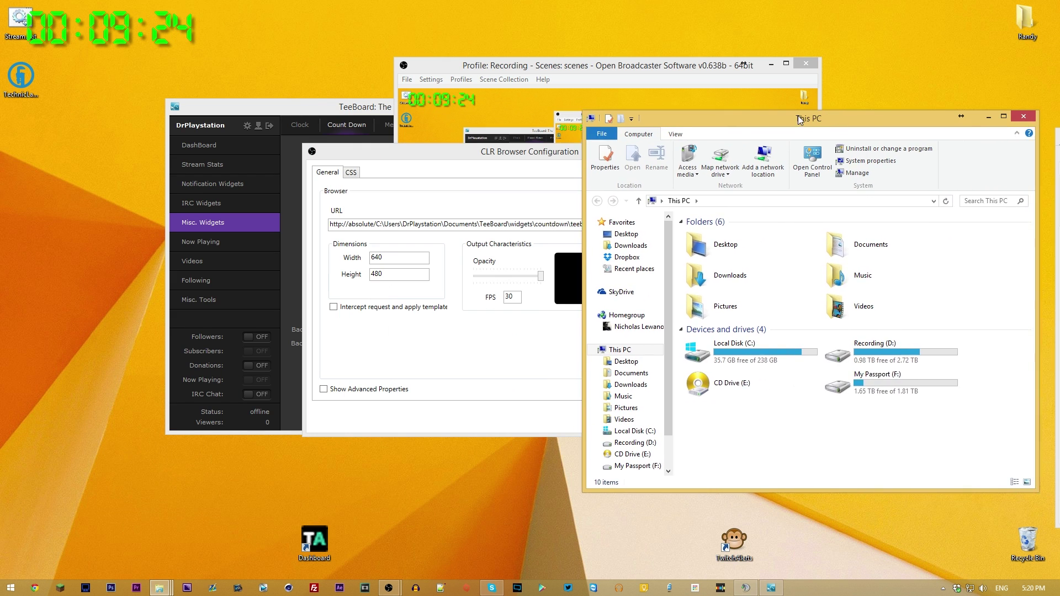
double_click(840, 252)
click(708, 271)
click(685, 442)
double_click(684, 445)
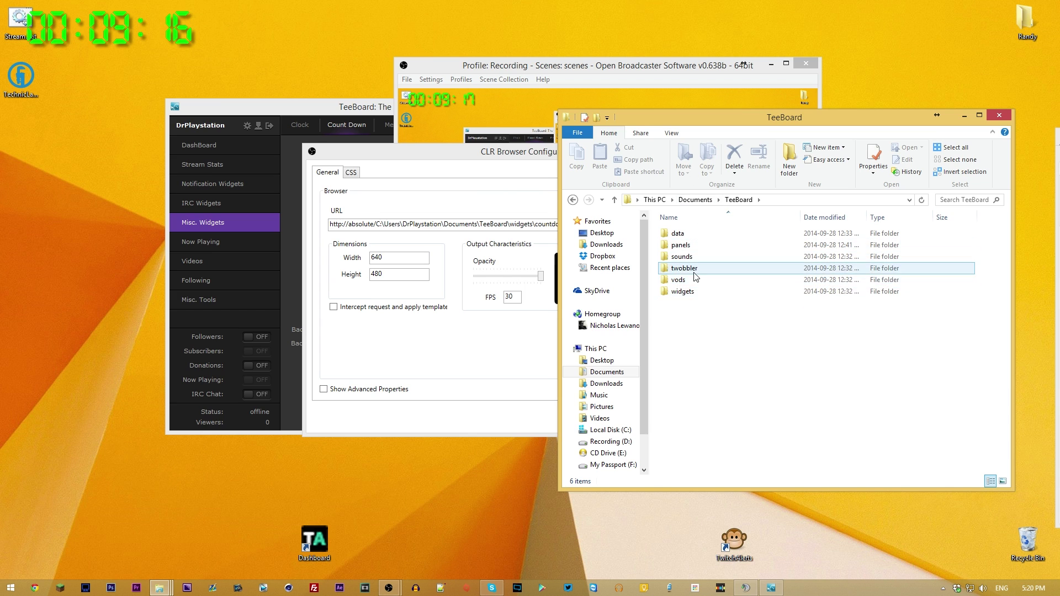
double_click(682, 292)
drag(696, 126, 768, 123)
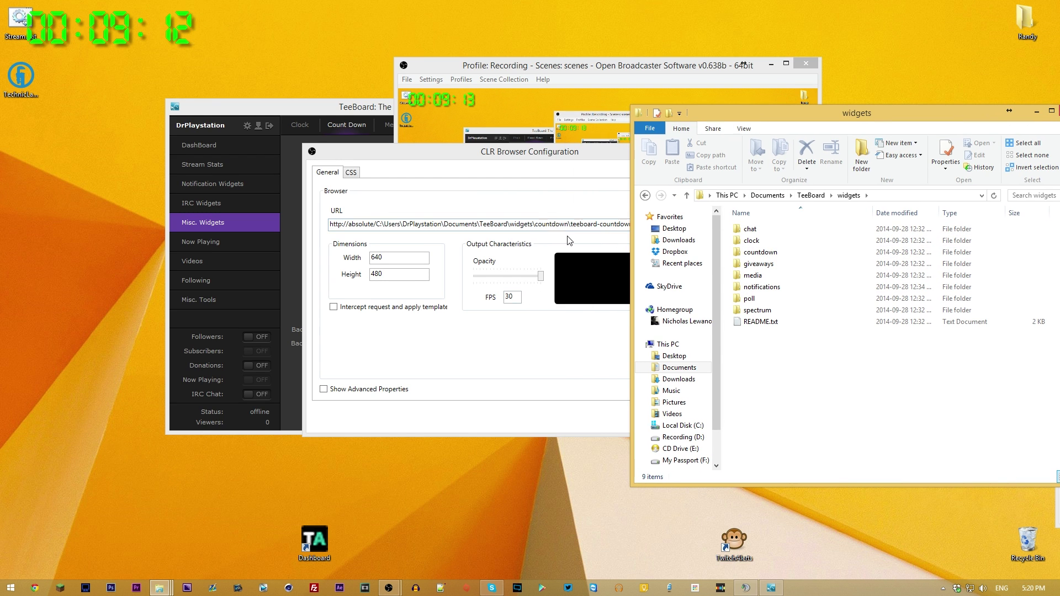
Browse the clock widget folder and locate teeboard-clock.html, keeping the source URL in view for comparison
double_click(760, 242)
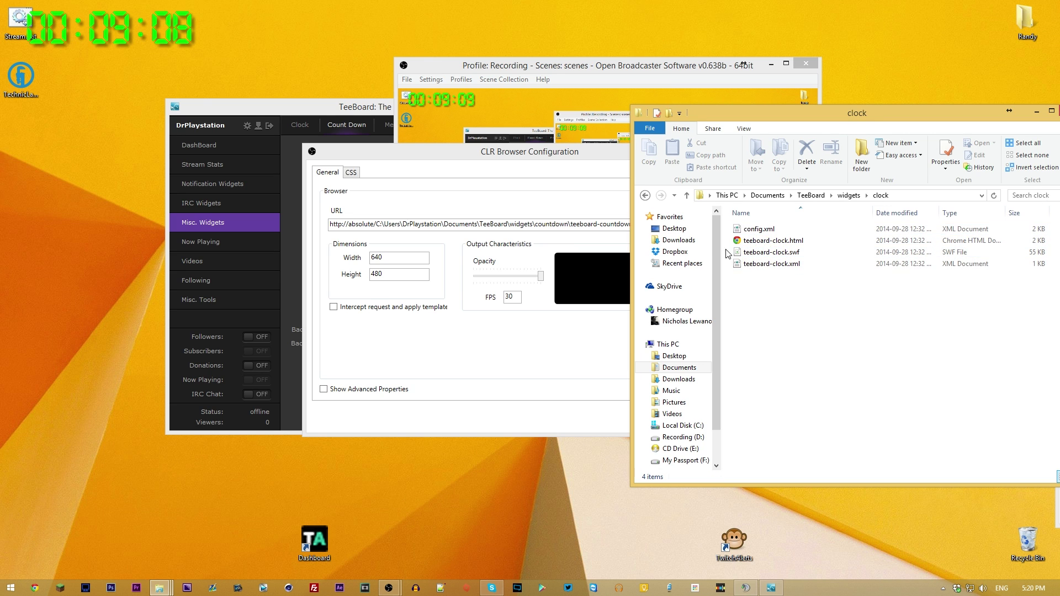
drag(784, 130, 925, 141)
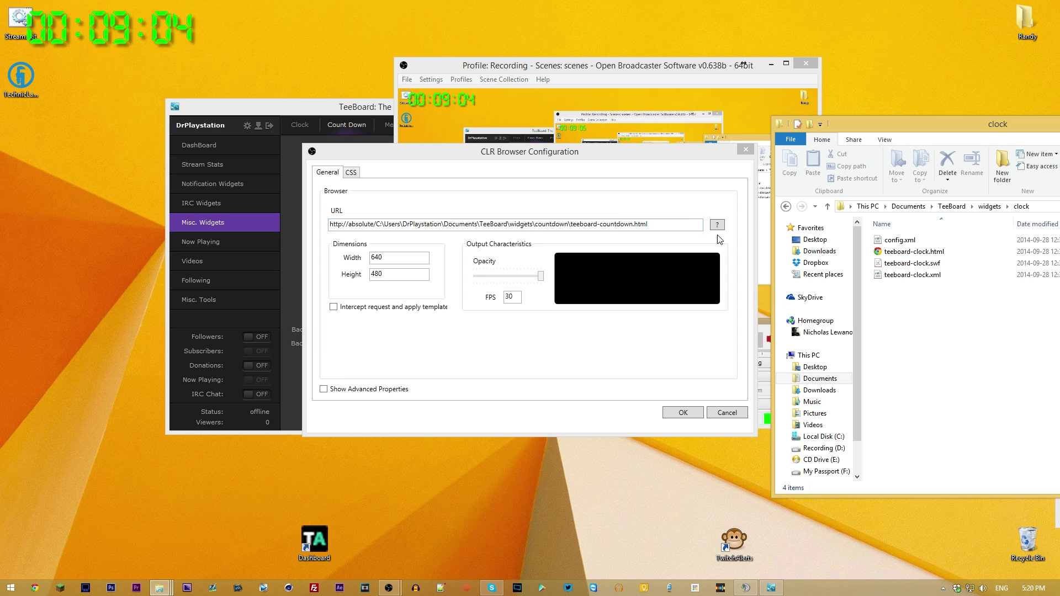
click(911, 252)
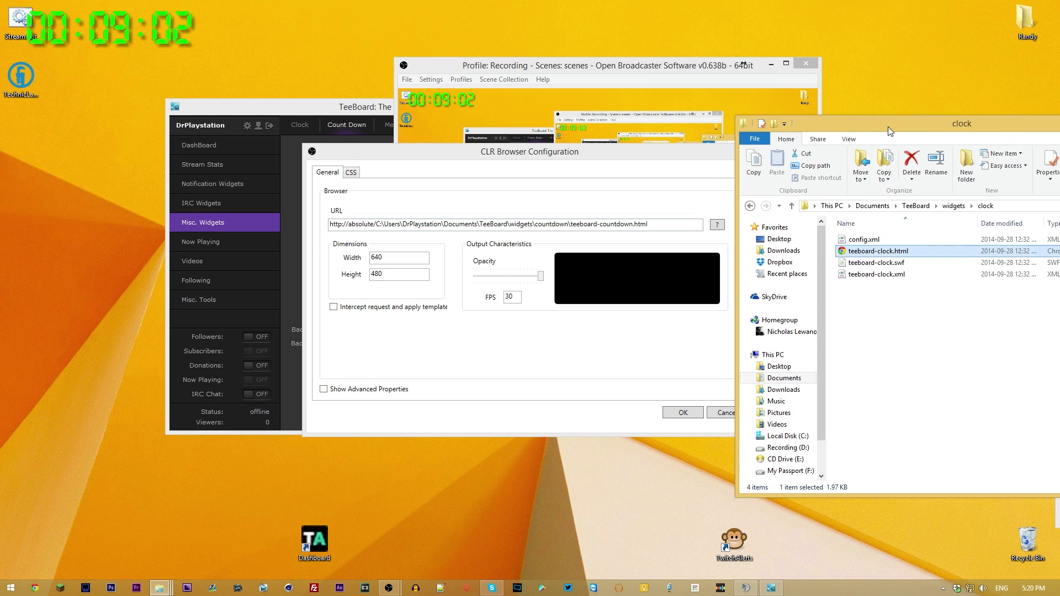
Examine the giveaways and media > default widget folders for their HTML files, returning to the widgets folder
drag(930, 130, 694, 114)
click(551, 191)
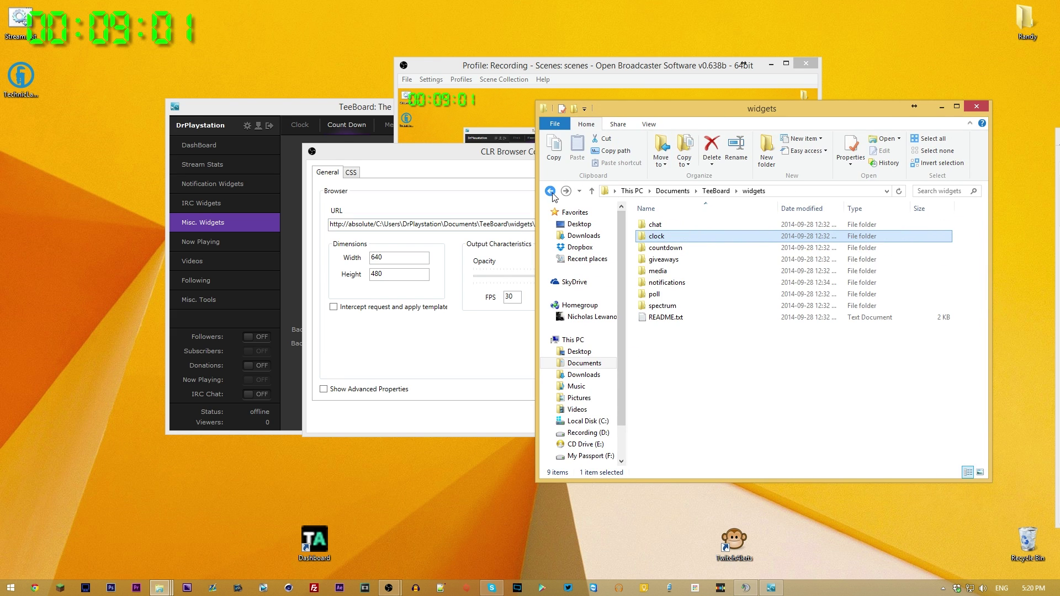
double_click(665, 259)
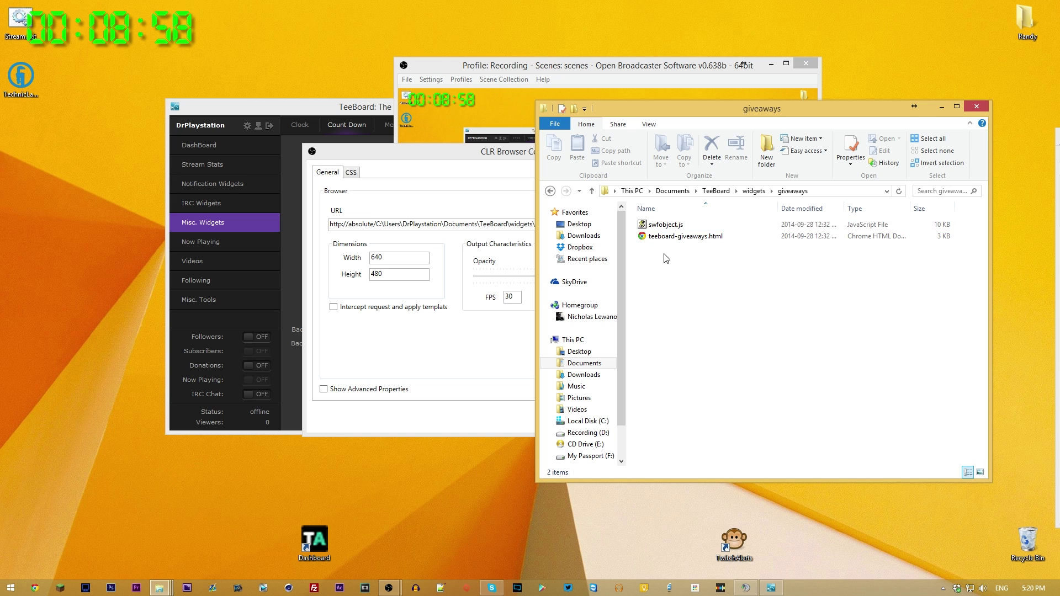
key(BackSpace)
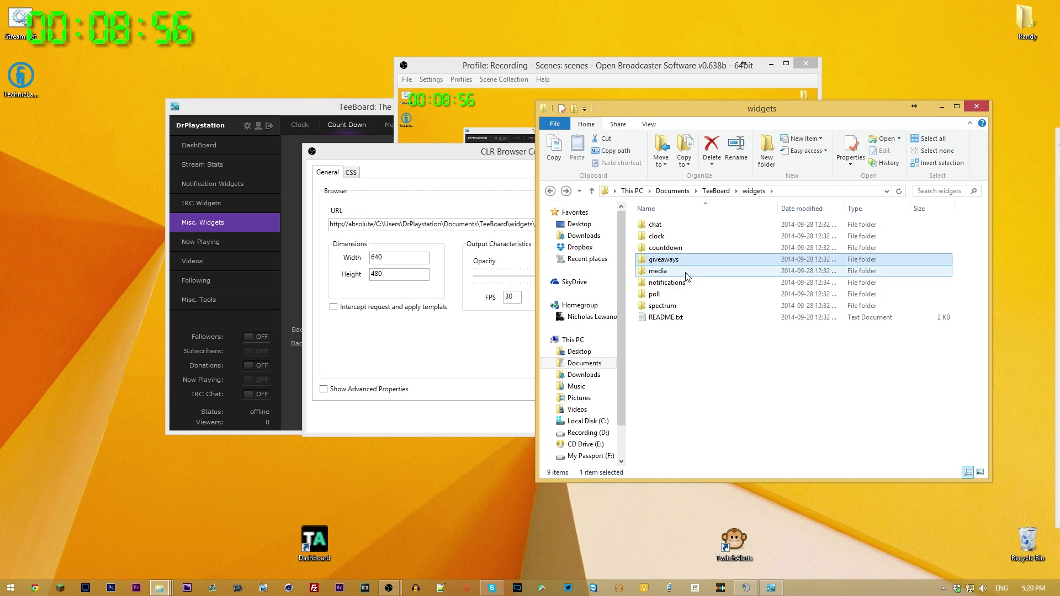
double_click(686, 272)
key(Down)
key(Return)
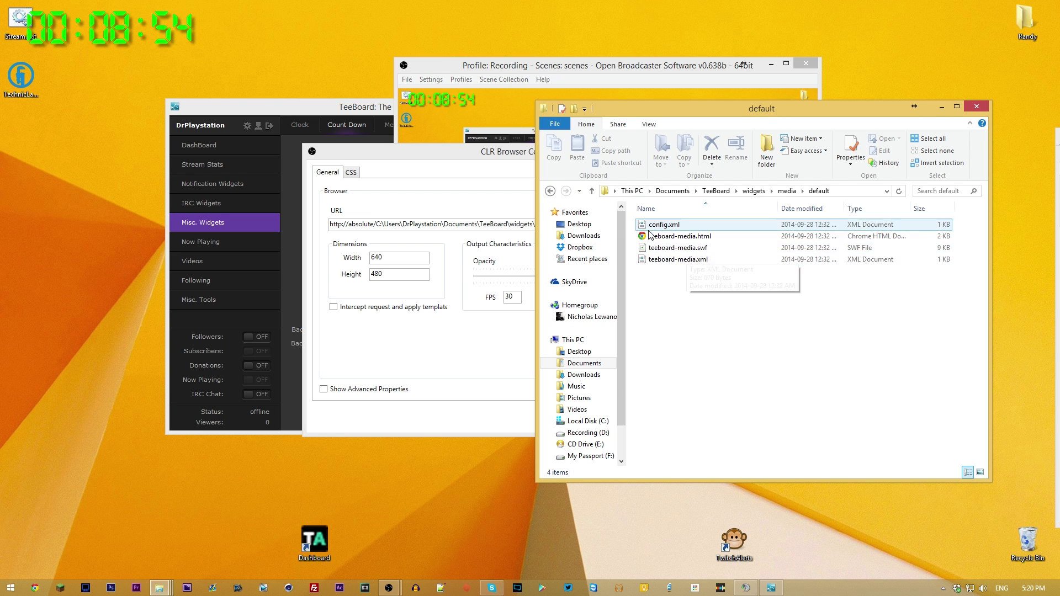
click(551, 191)
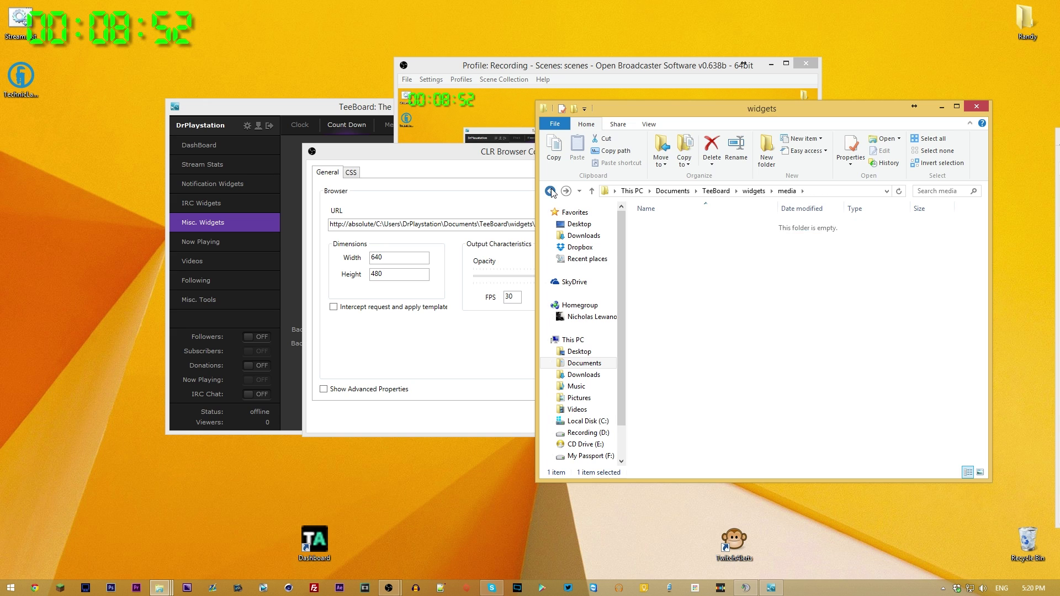
click(550, 191)
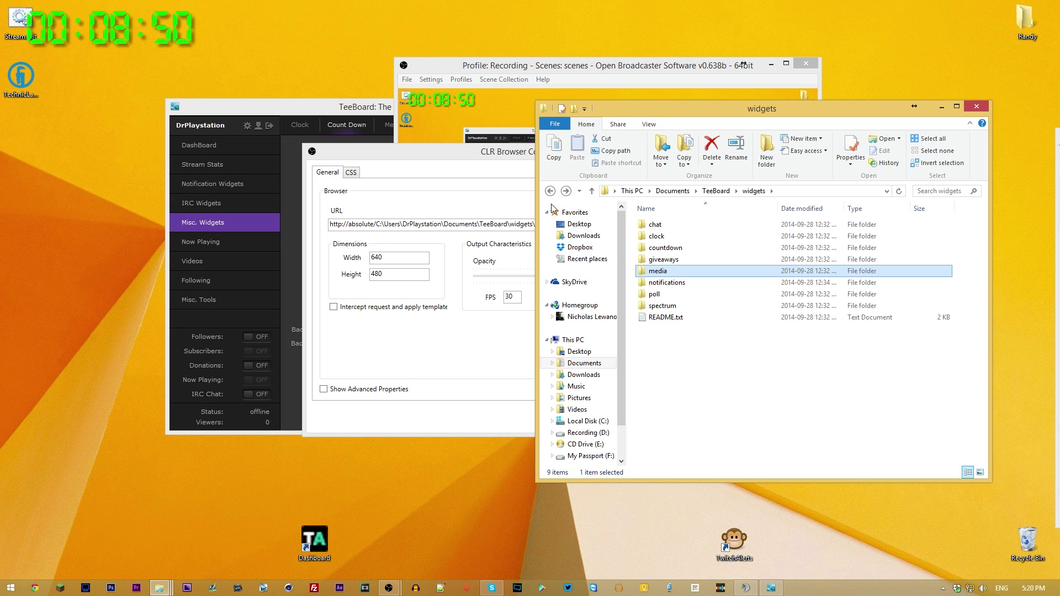
Read README.txt in the widgets folder for the OBS setup instructions and widget dimensions, then close it
double_click(666, 318)
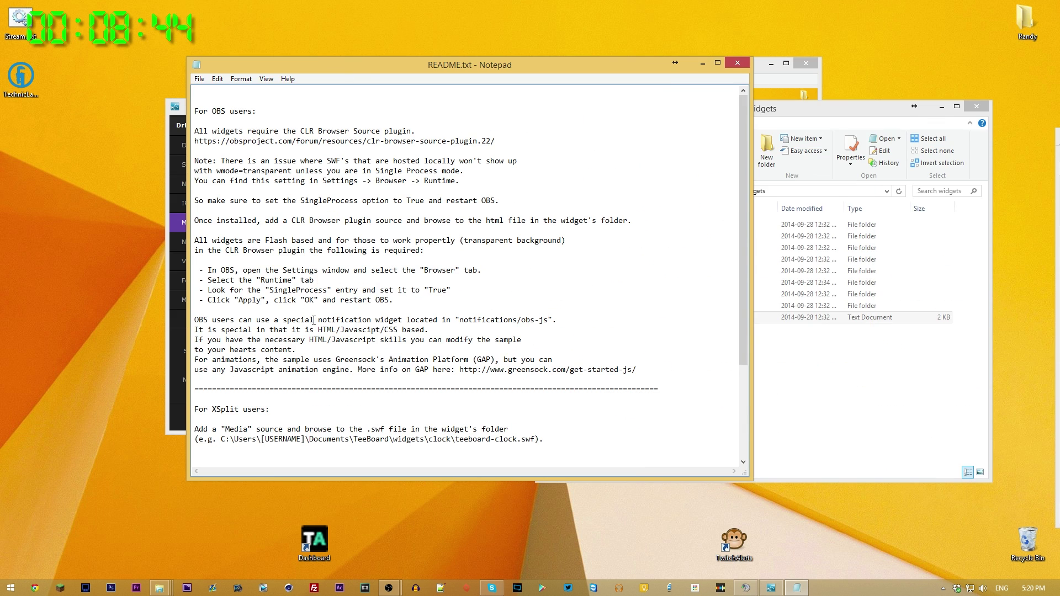
scroll(313, 319, down, 4)
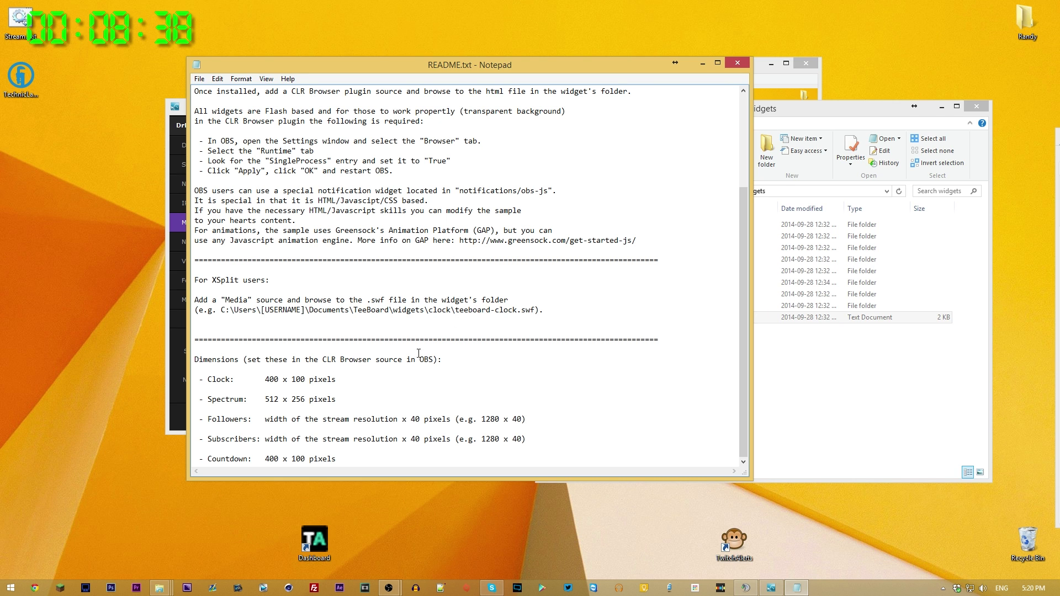
scroll(388, 270, up, 4)
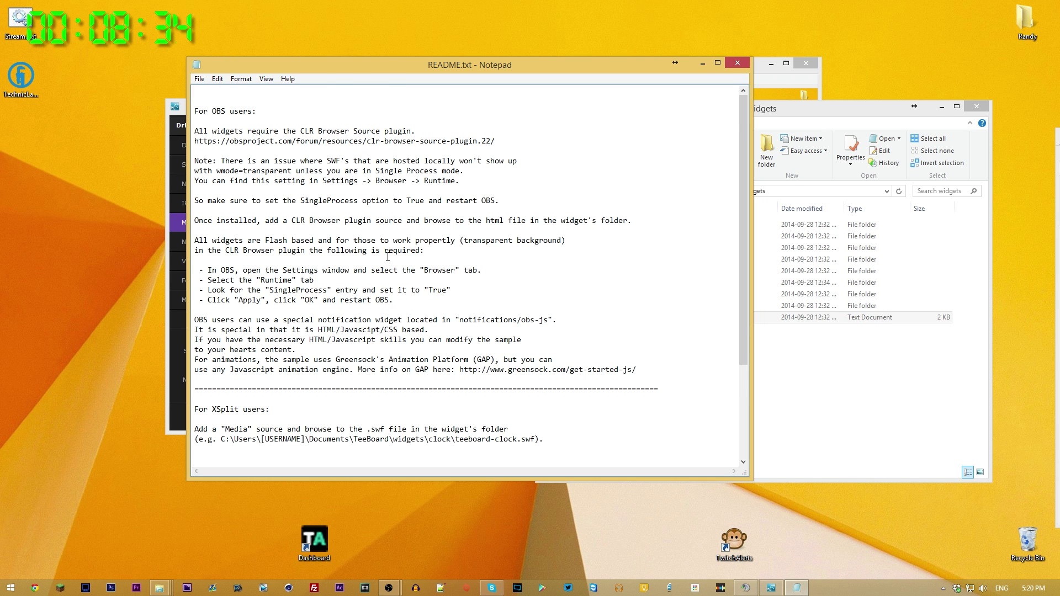
click(737, 63)
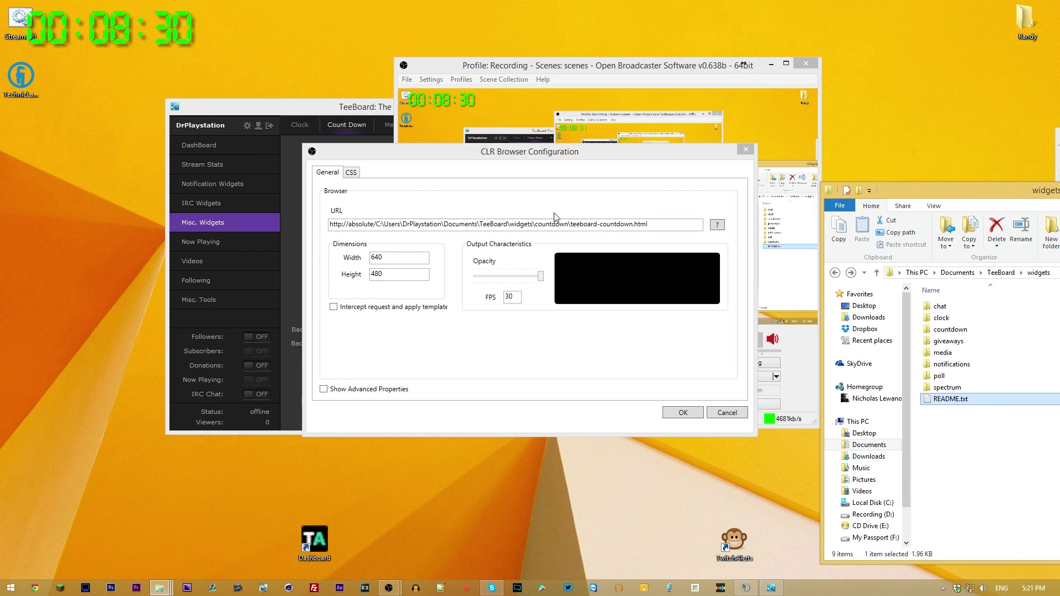
Copy the countdown widget URL from the CLR Browser Example source's configuration and close the dialog
double_click(629, 226)
key(ctrl+c)
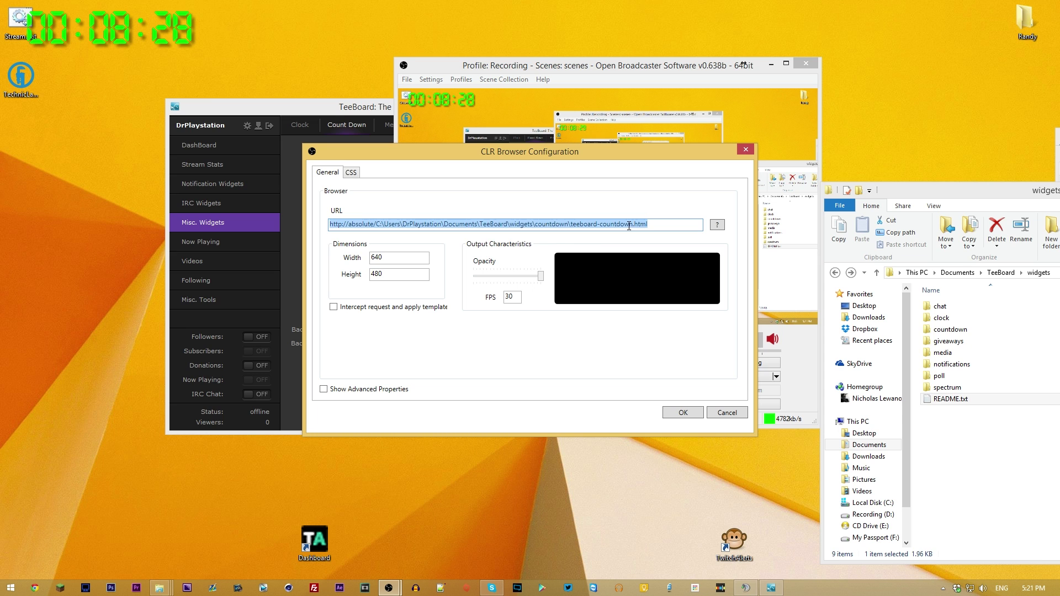
click(683, 413)
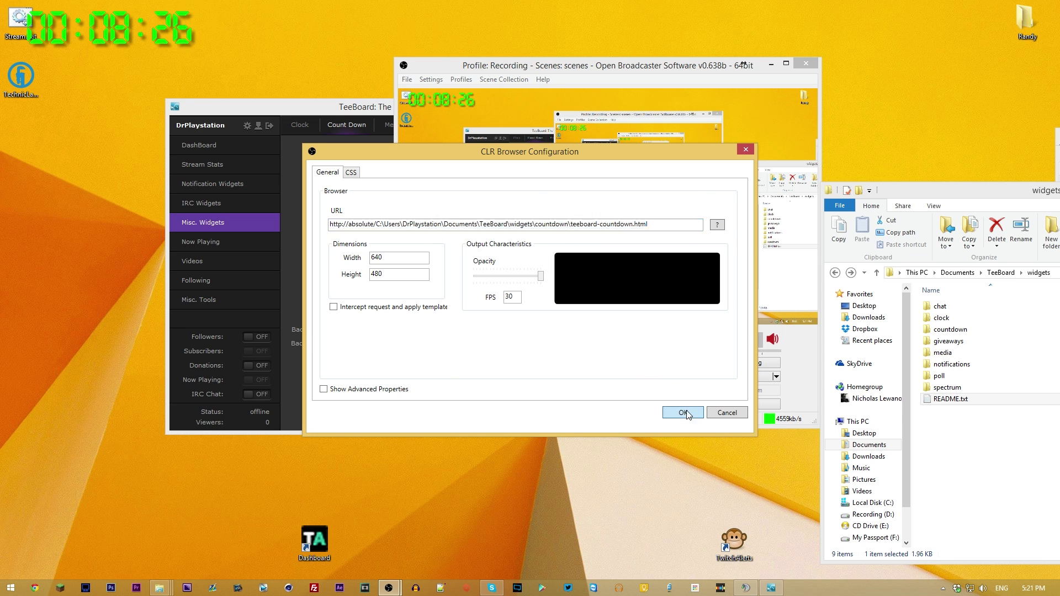
Add a new CLR Browser source named "TeeBoard Timer" to the Recording scene
right_click(552, 359)
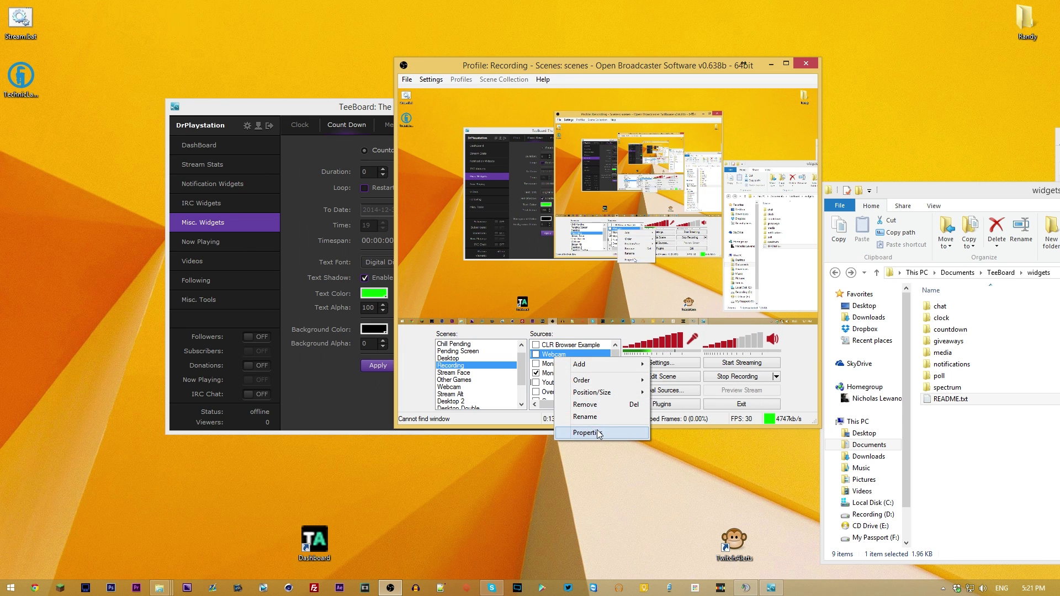
mouse_move(586, 364)
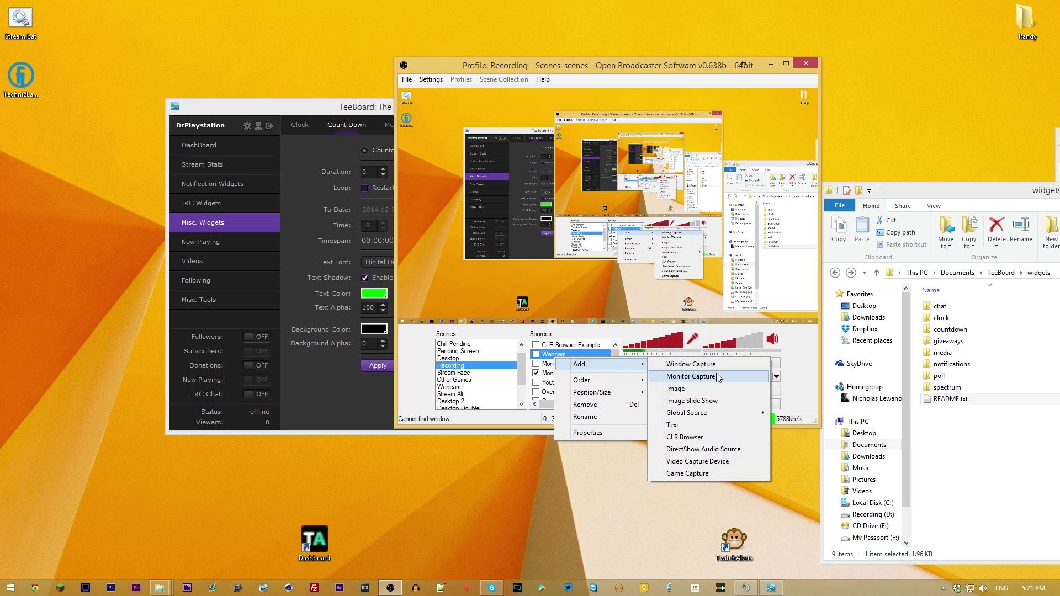
click(698, 438)
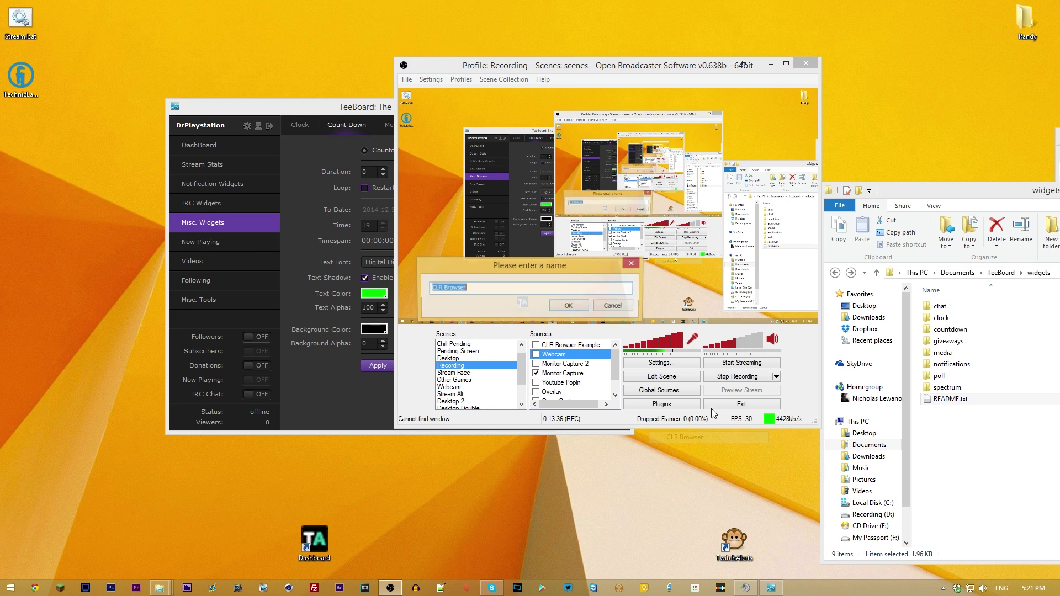
click(481, 293)
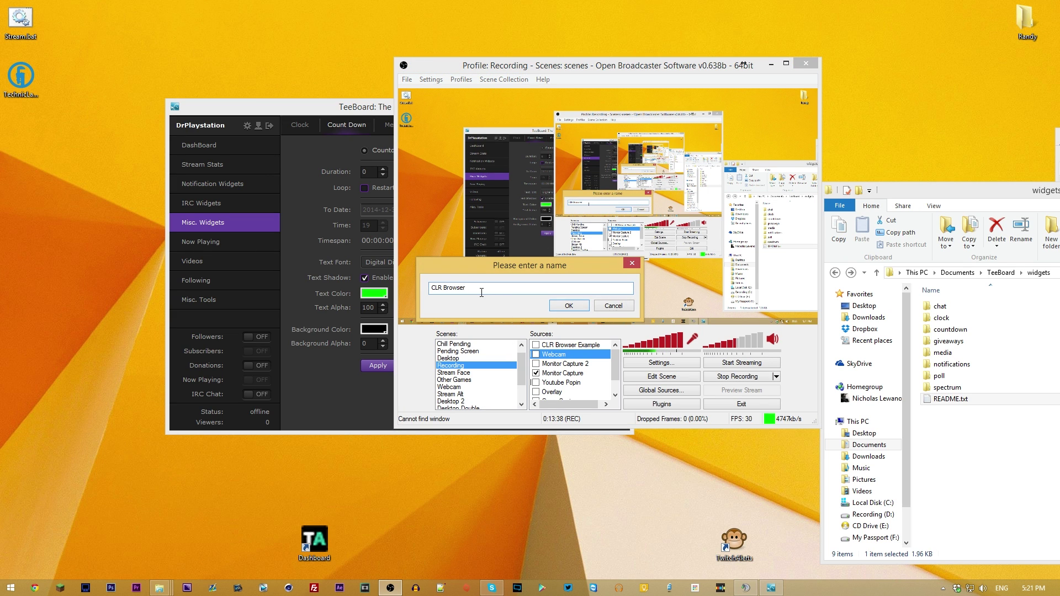
text(Time)
key(ctrl+a)
text(Tee)
click(569, 306)
Set the TeeBoard Timer source's URL to the copied teeboard-countdown.html path and accept the configuration
triple_click(525, 224)
key(ctrl+v)
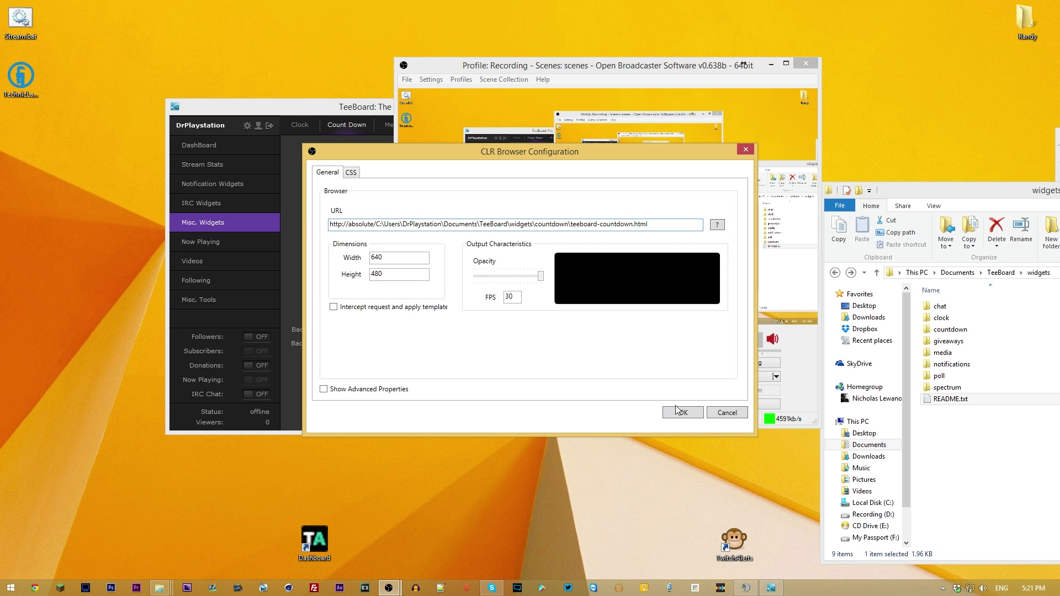
key(Return)
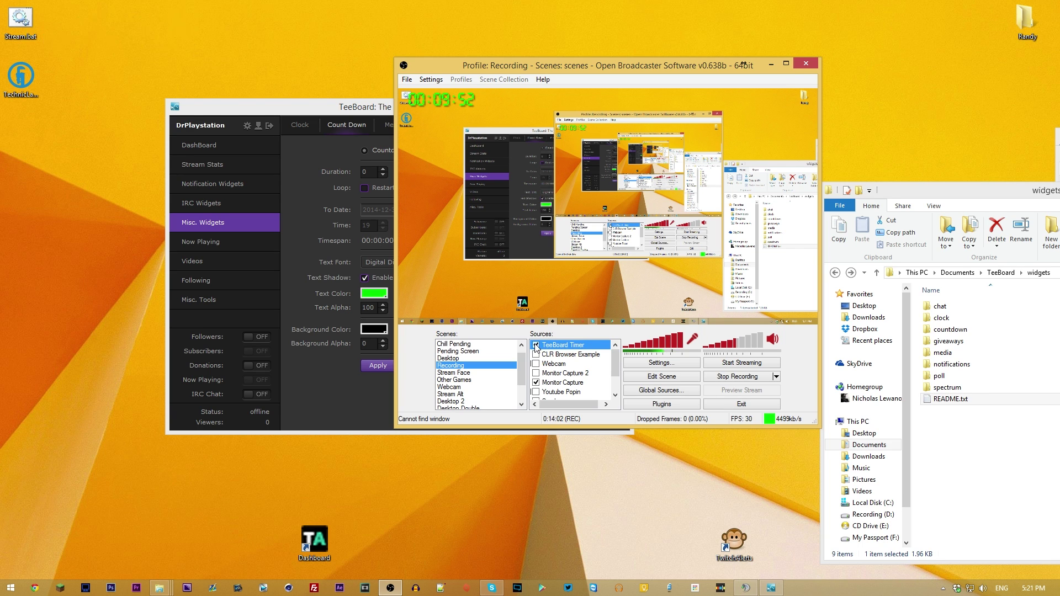
Switch to TeeBoard, reapply the Count Down widget's settings, minimize it, and reposition the Open Broadcaster Software window on the desktop
click(290, 105)
drag(403, 110, 456, 156)
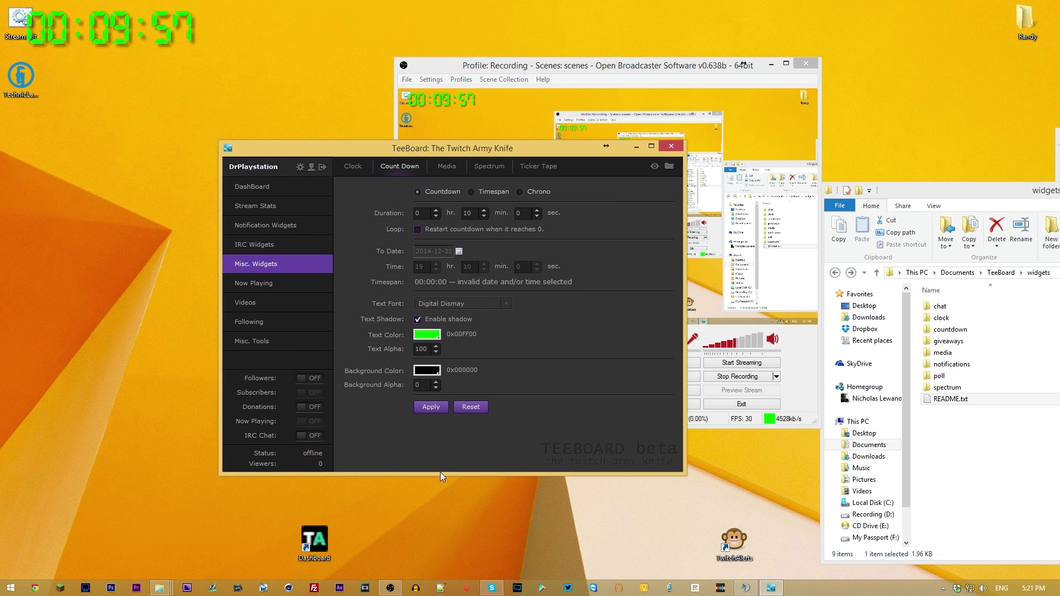
click(440, 409)
click(639, 148)
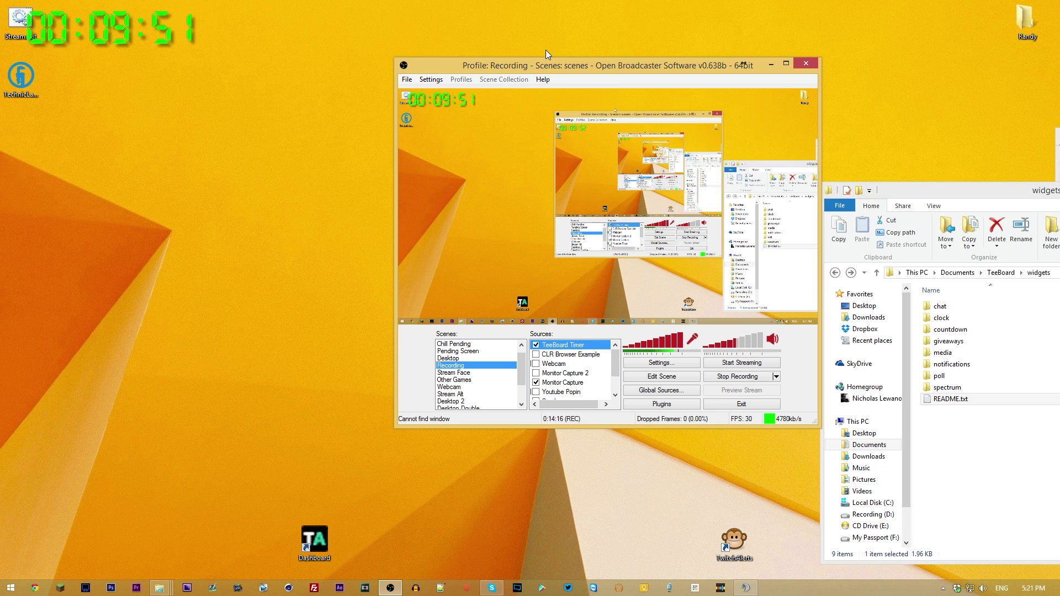
drag(559, 68, 475, 117)
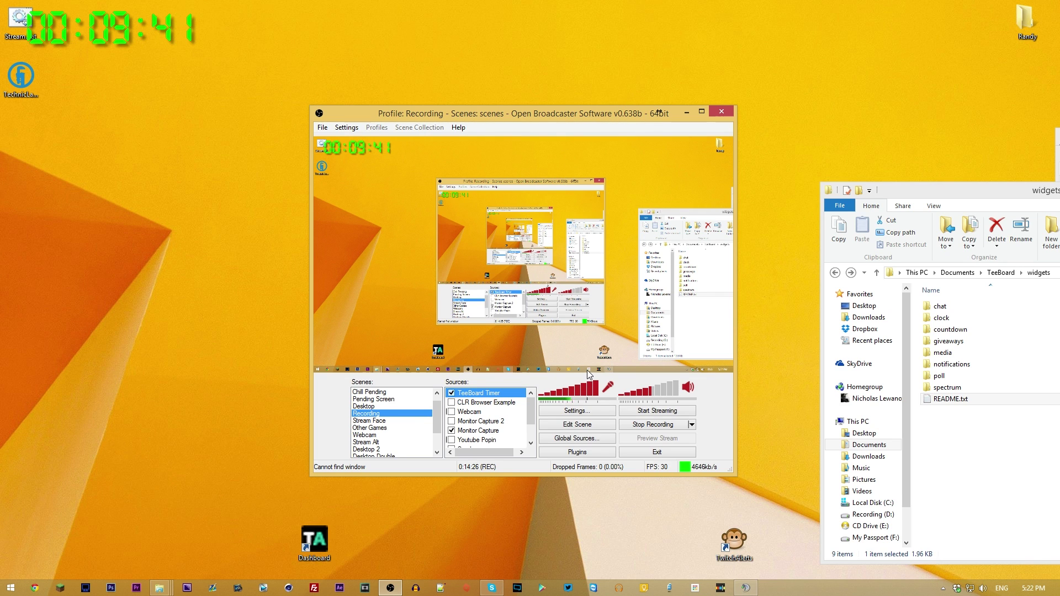
drag(534, 117, 581, 122)
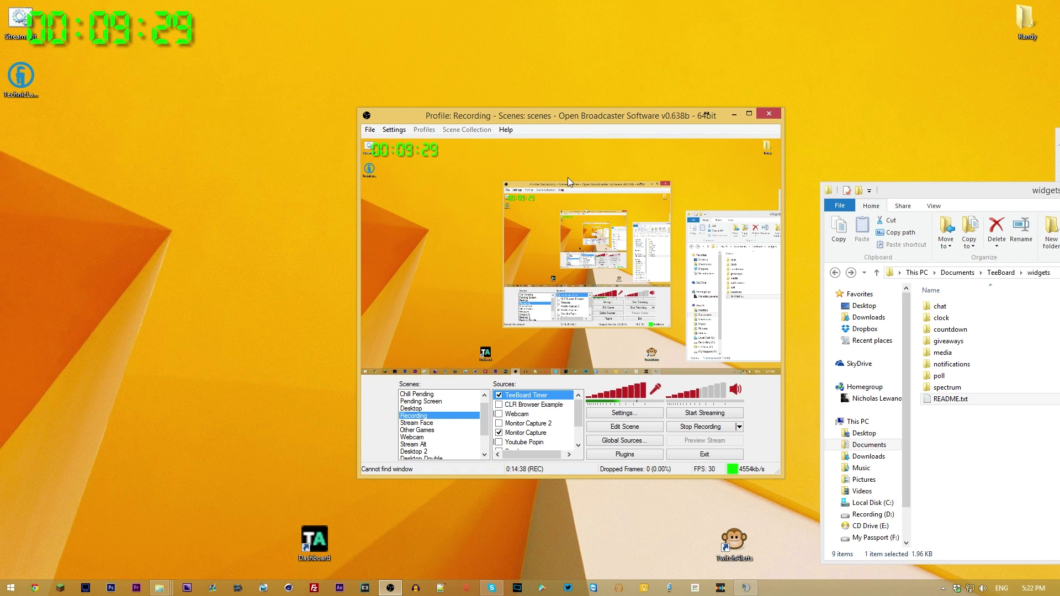
Launch the TwitchAlerts Dashboard and TwitchAlerts app, examine the dashboard's Alert Box settings, and minimize the dashboard
double_click(316, 541)
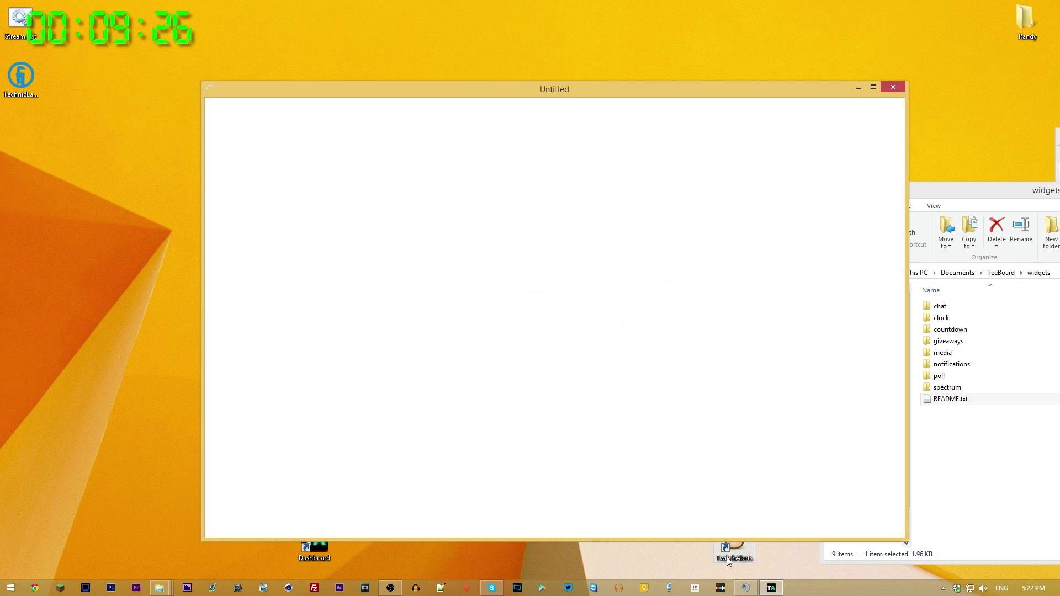
double_click(728, 557)
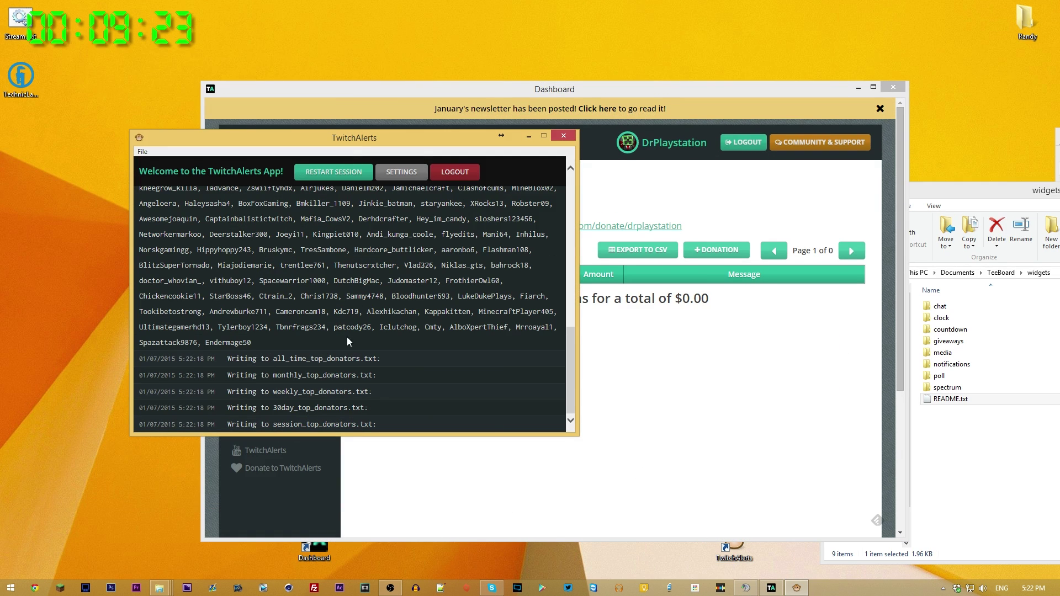
click(532, 124)
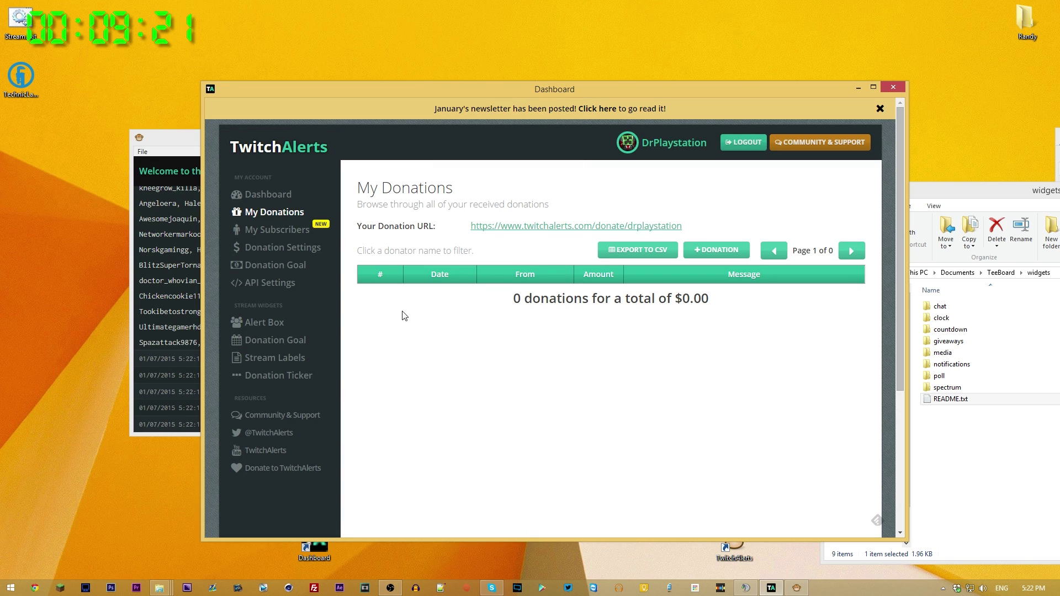
click(281, 326)
scroll(587, 390, down, 4)
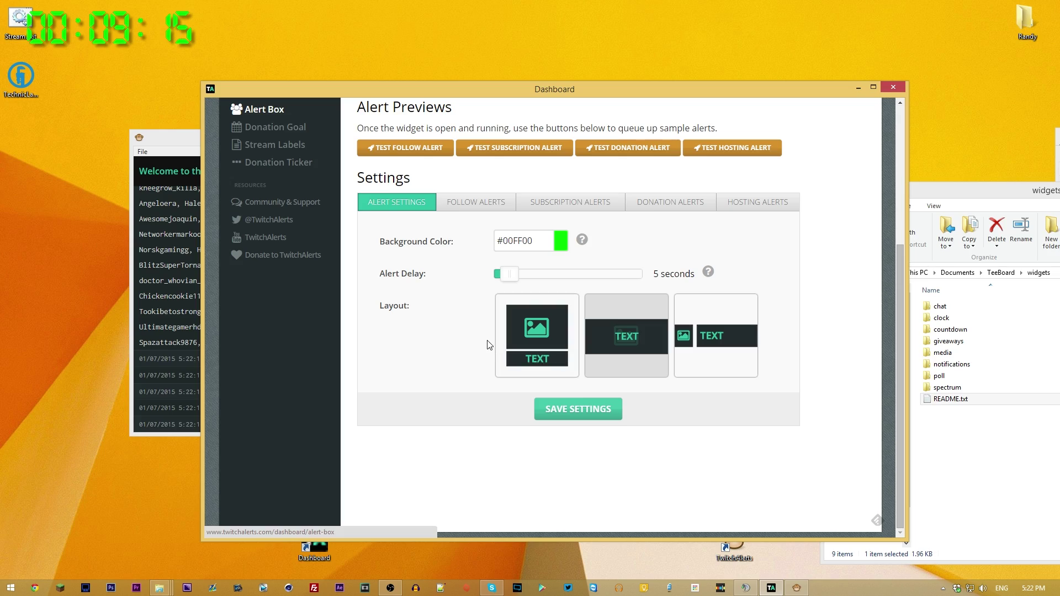
click(858, 88)
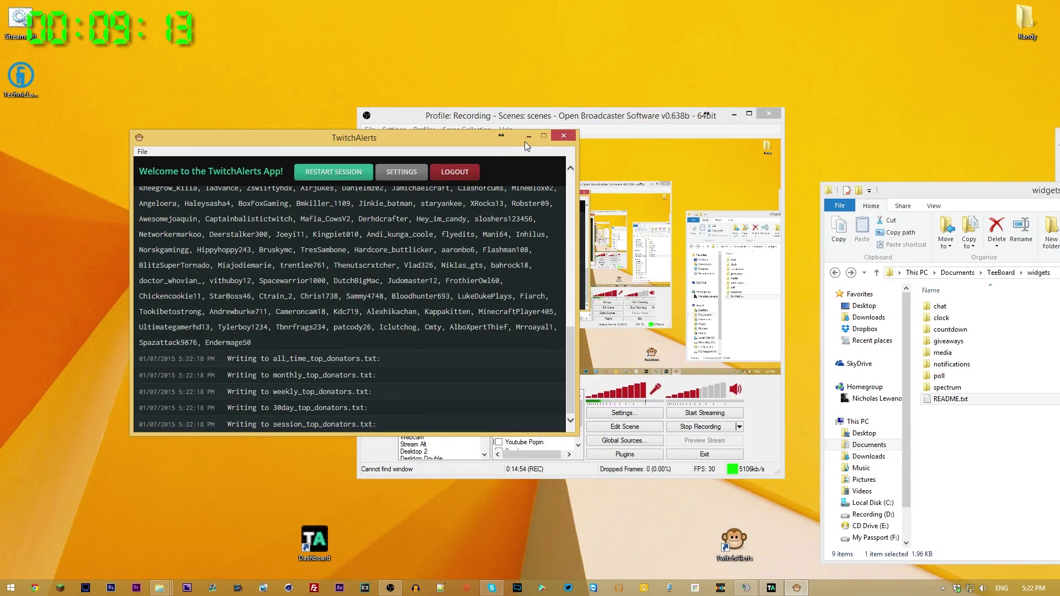